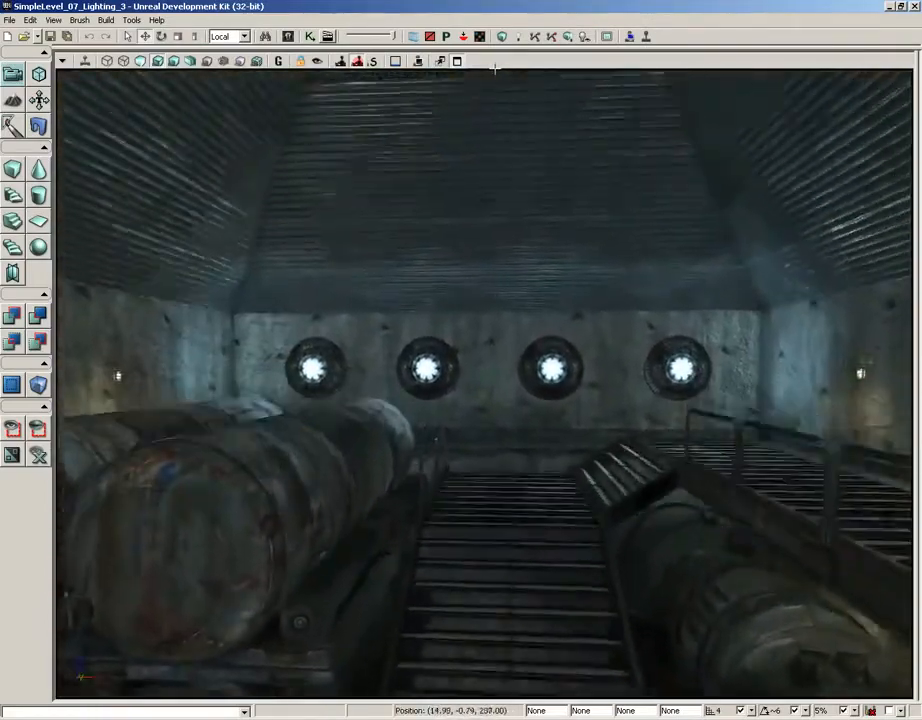
Place a point light beneath the ceiling beam and position it inside the arch, just above the glowing tube fixture.
left_click_drag(494, 72, 252, 700)
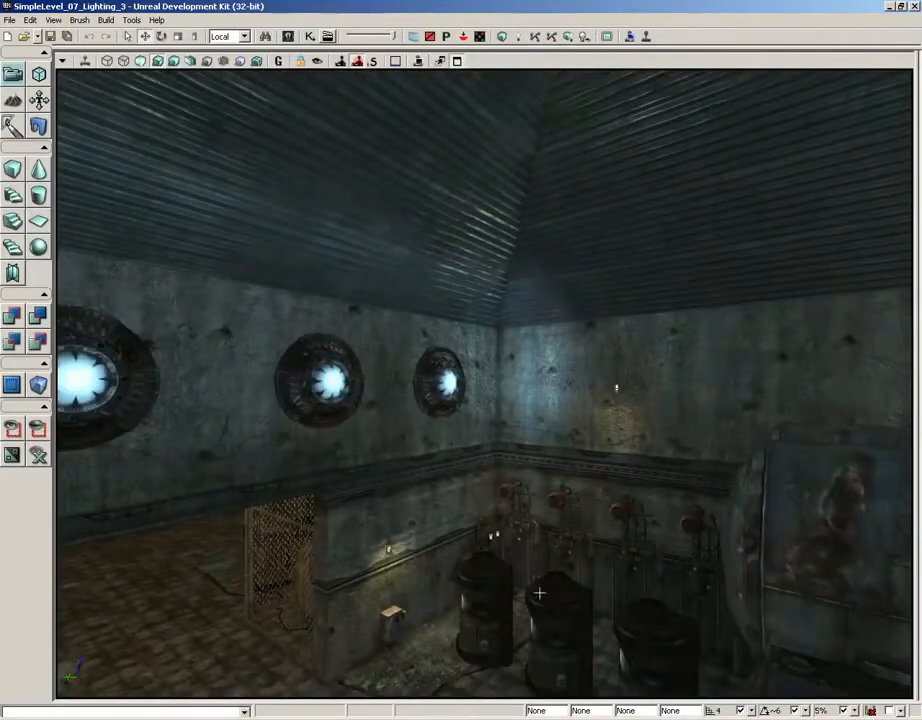
left_click_drag(484, 495, 610, 655)
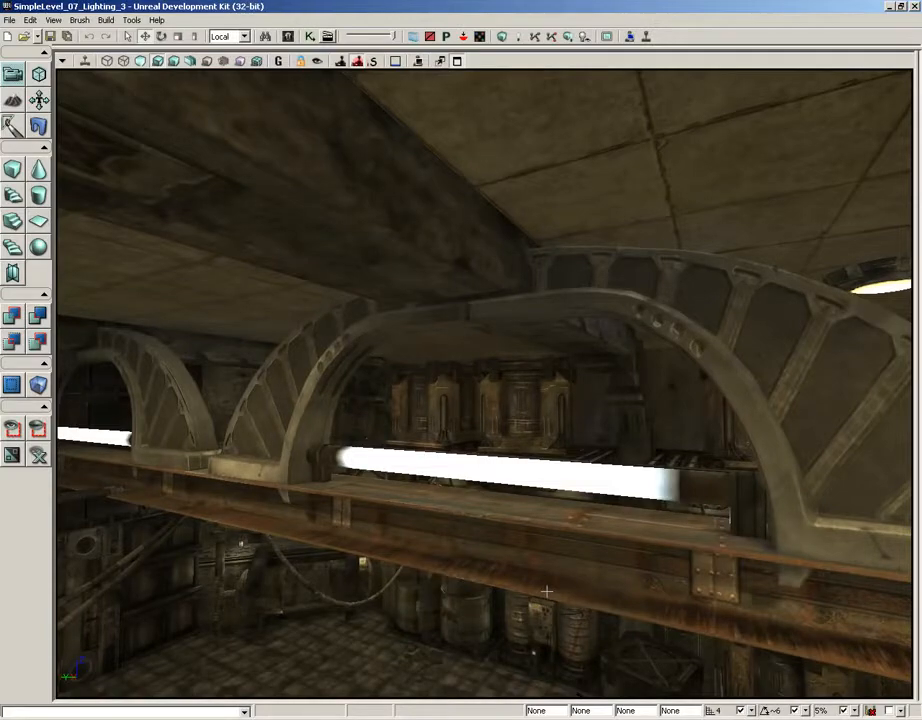
mouse_move(582, 560)
right_mouse_down()
mouse_move(582, 599)
mouse_move(582, 551)
right_mouse_up()
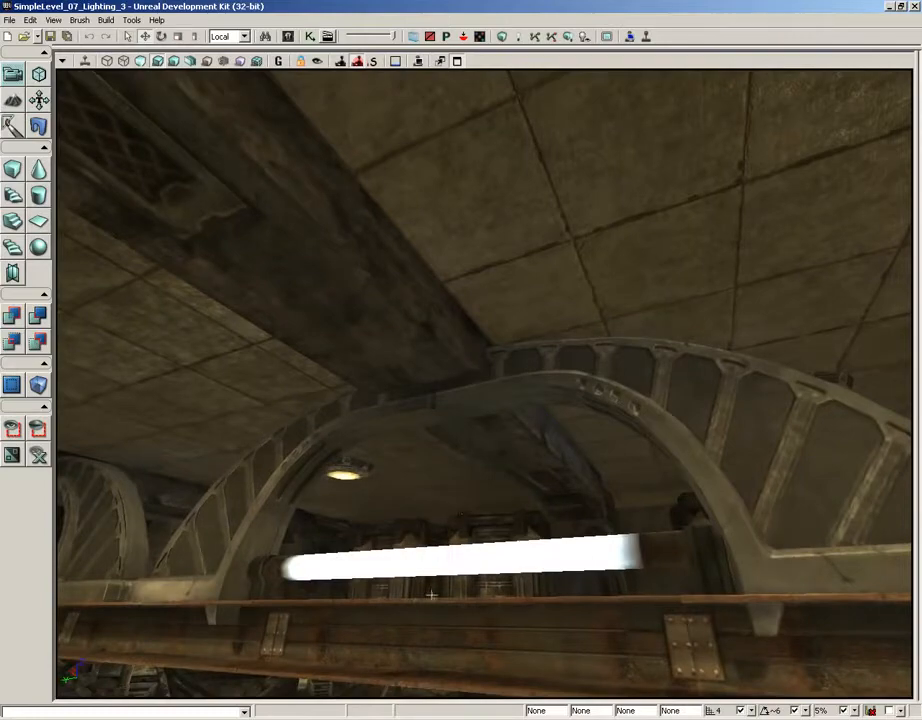
left_click_drag(535, 599, 514, 576)
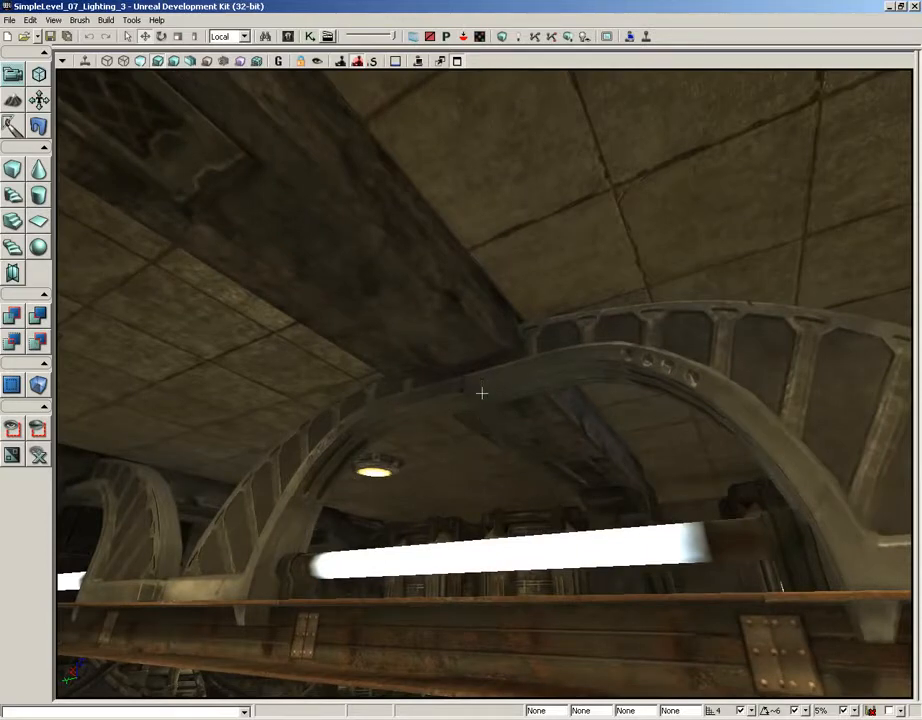
left_click(440, 356)
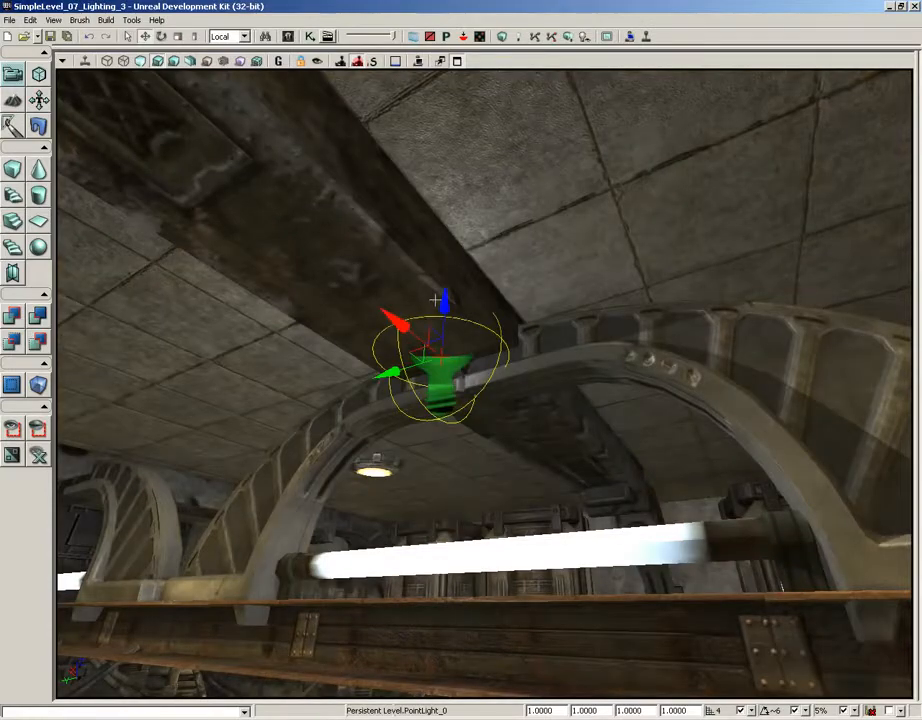
mouse_move(445, 298)
left_mouse_down()
mouse_move(442, 323)
mouse_move(444, 296)
left_mouse_up()
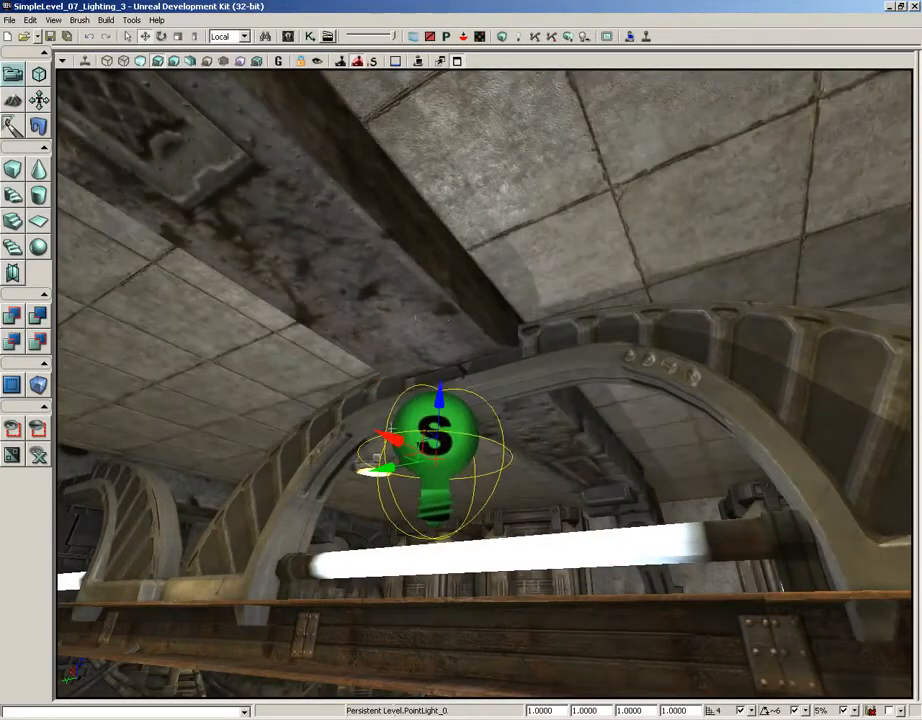
left_click_drag(392, 432, 437, 455)
left_click_drag(282, 482, 120, 430)
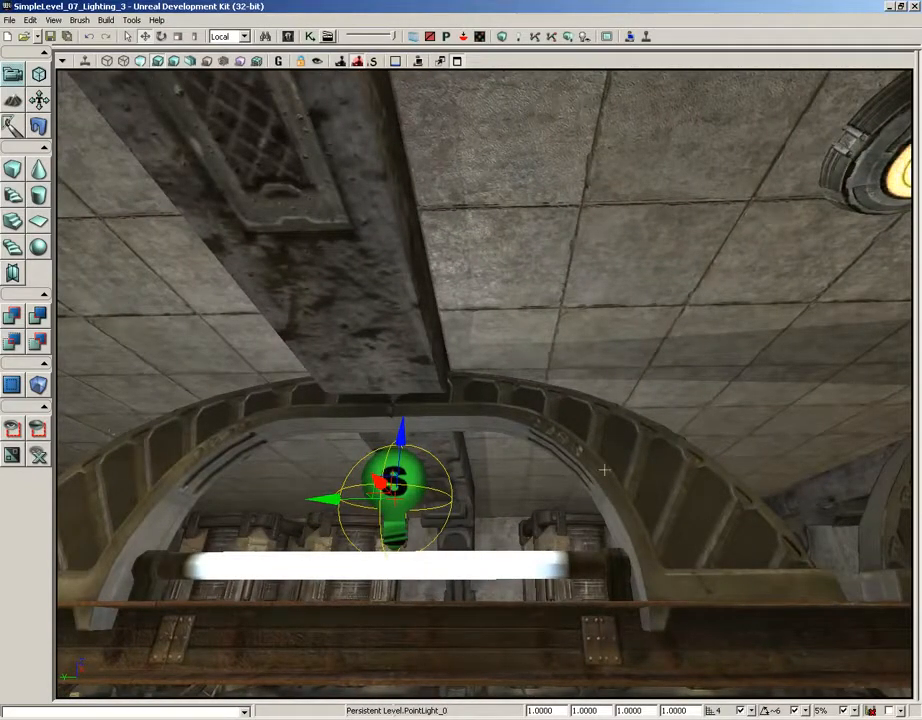
middle_click_drag(636, 467, 626, 465)
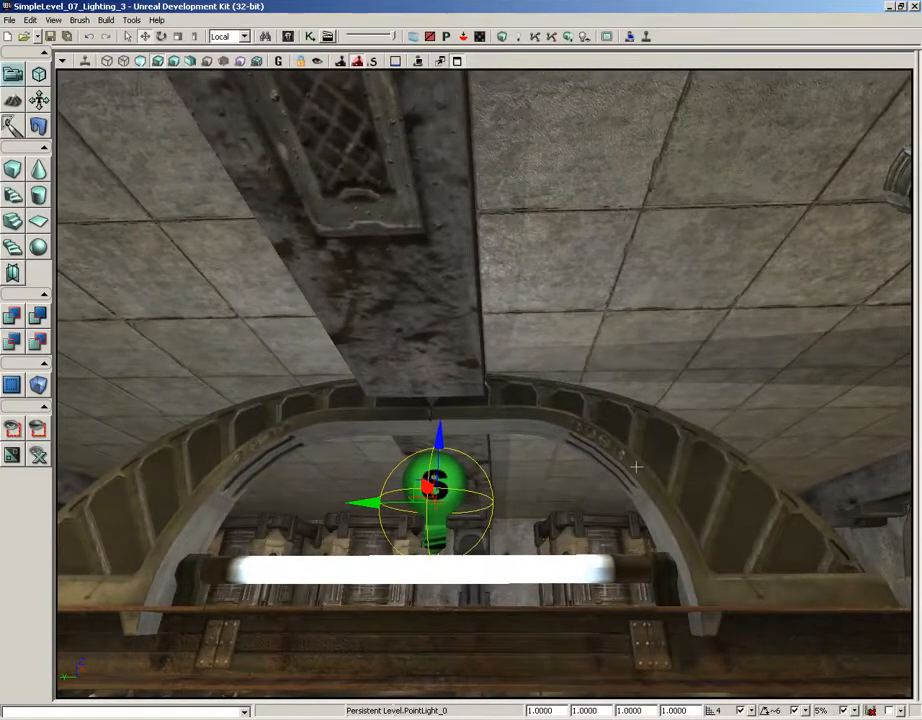
Set the radius of the new point light to 512.
key("F4")
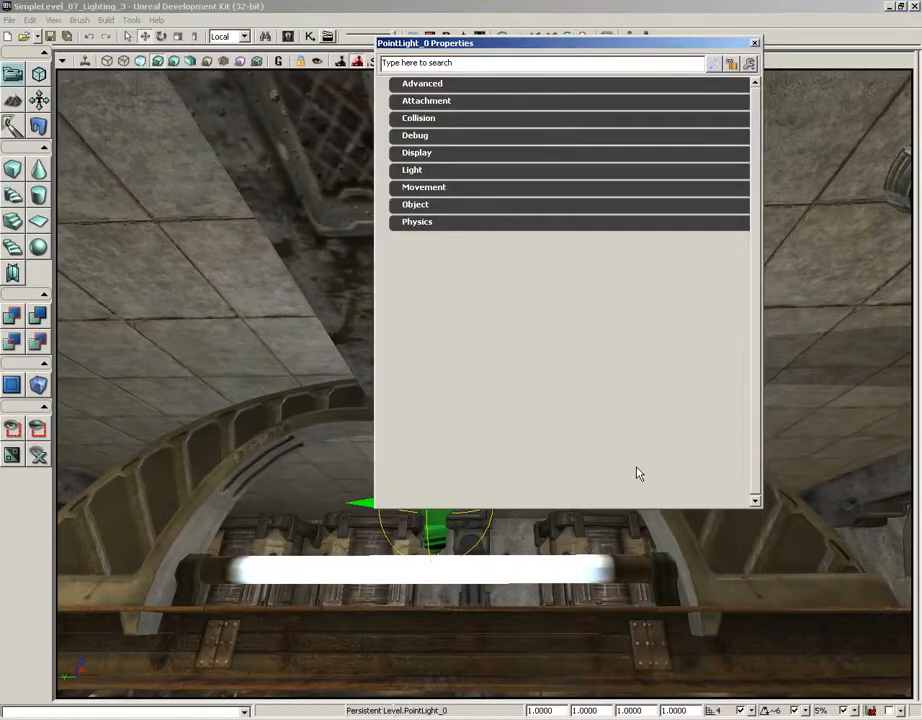
left_click(410, 172)
left_click(405, 187)
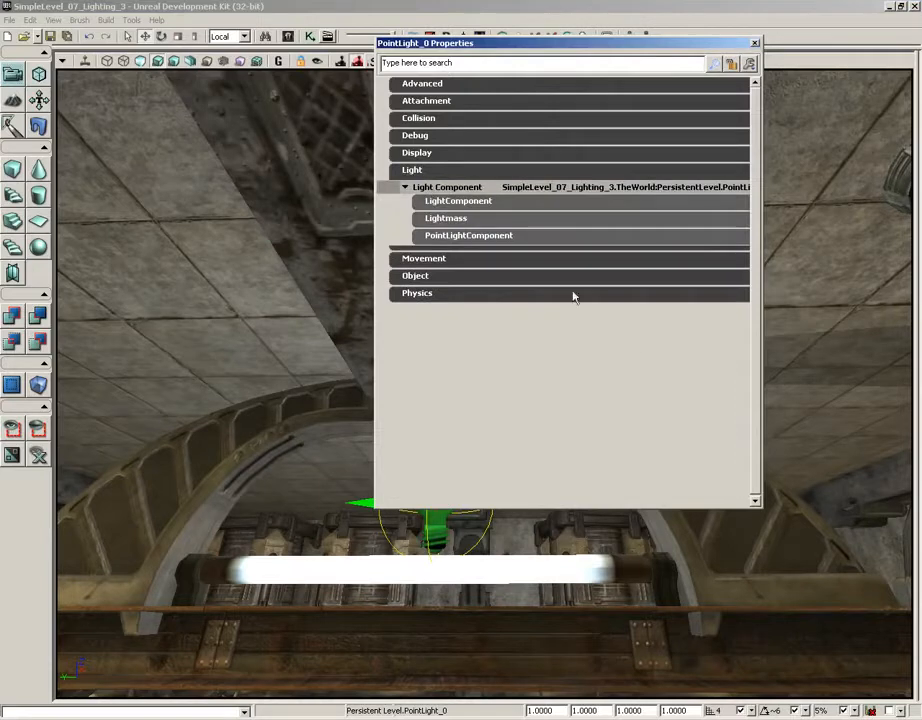
left_click(459, 238)
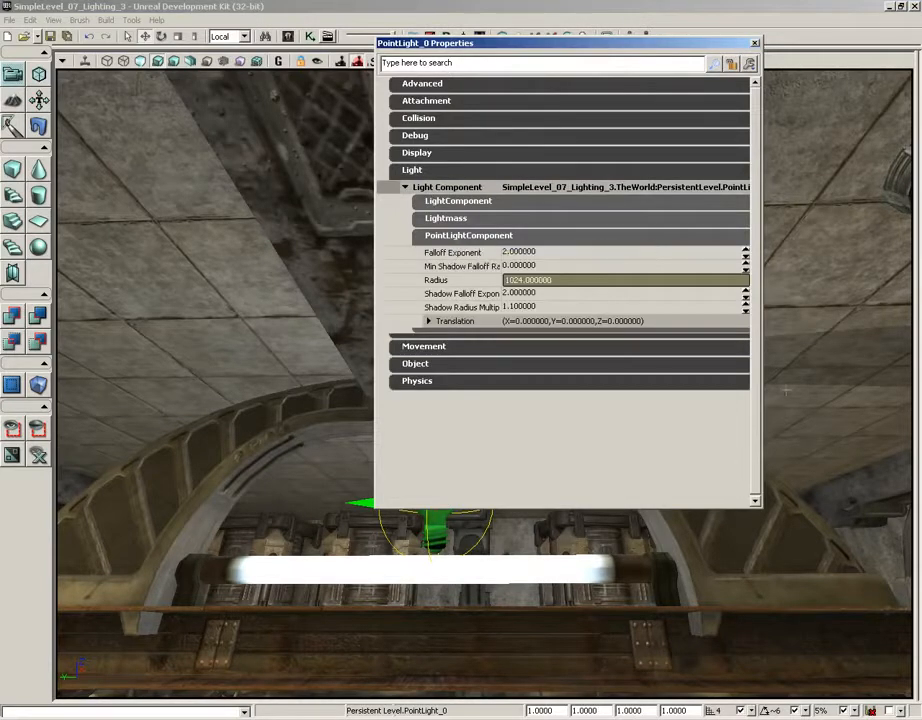
left_click(527, 281)
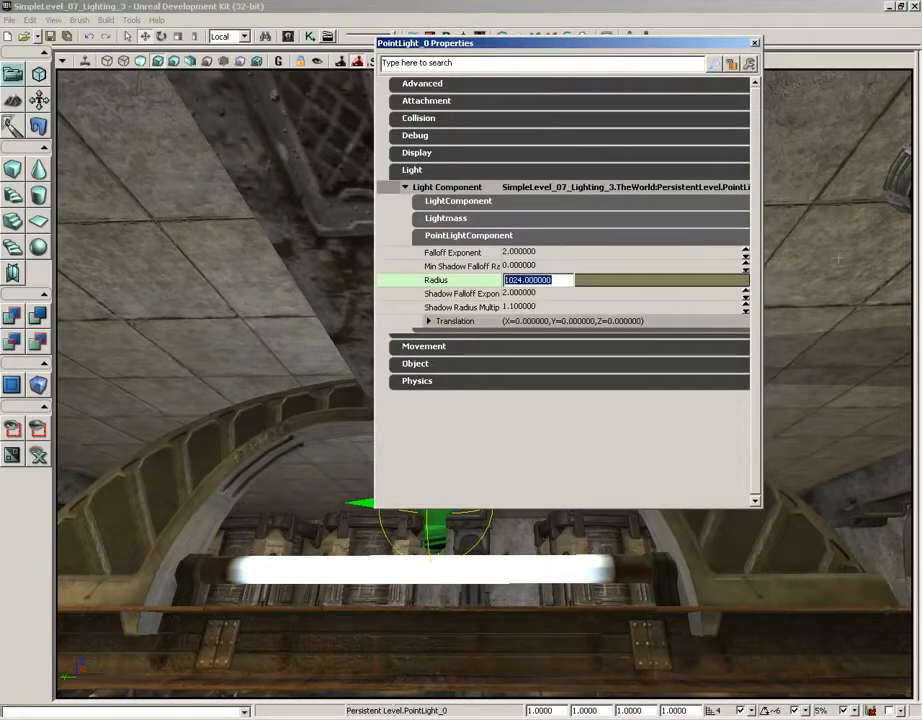
type("512")
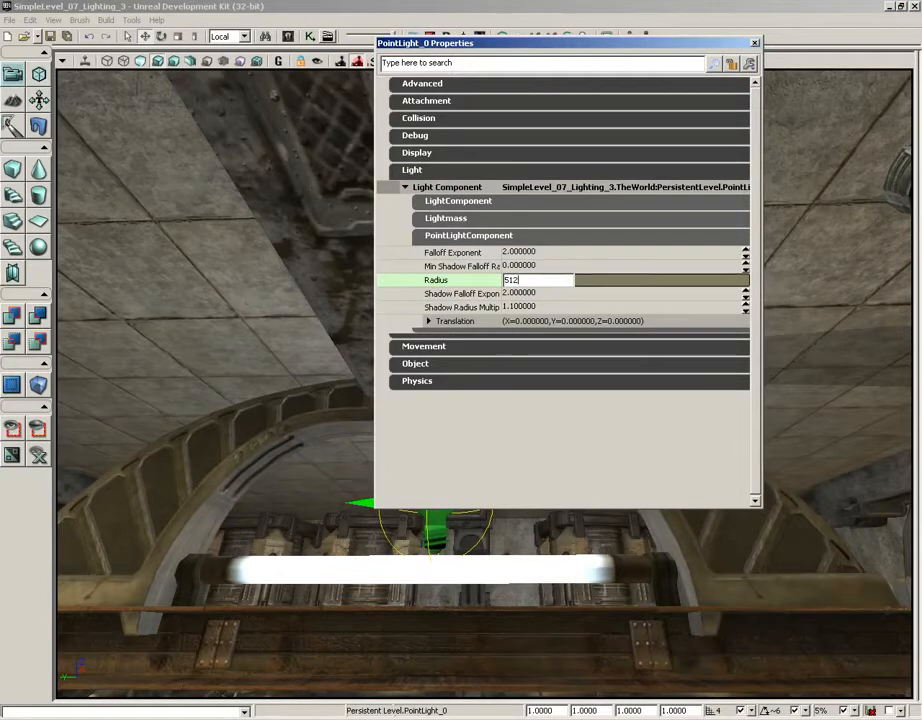
Tint the point light pale blue by setting its light color to G 200 and R 175, and close its properties.
left_click(485, 238)
left_click(461, 202)
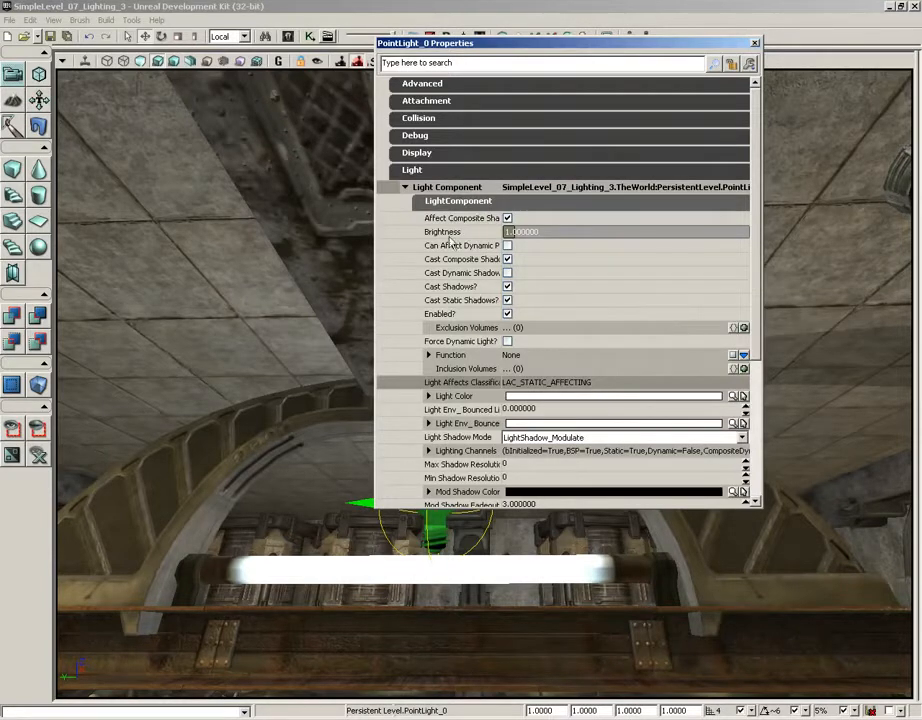
left_click(428, 396)
left_click(510, 423)
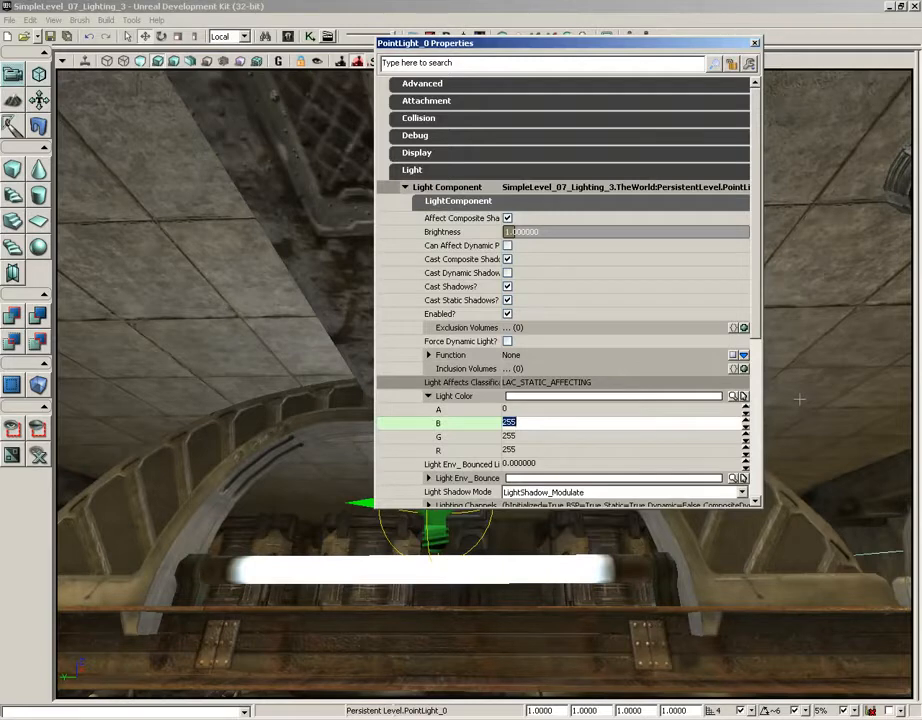
key("Tab")
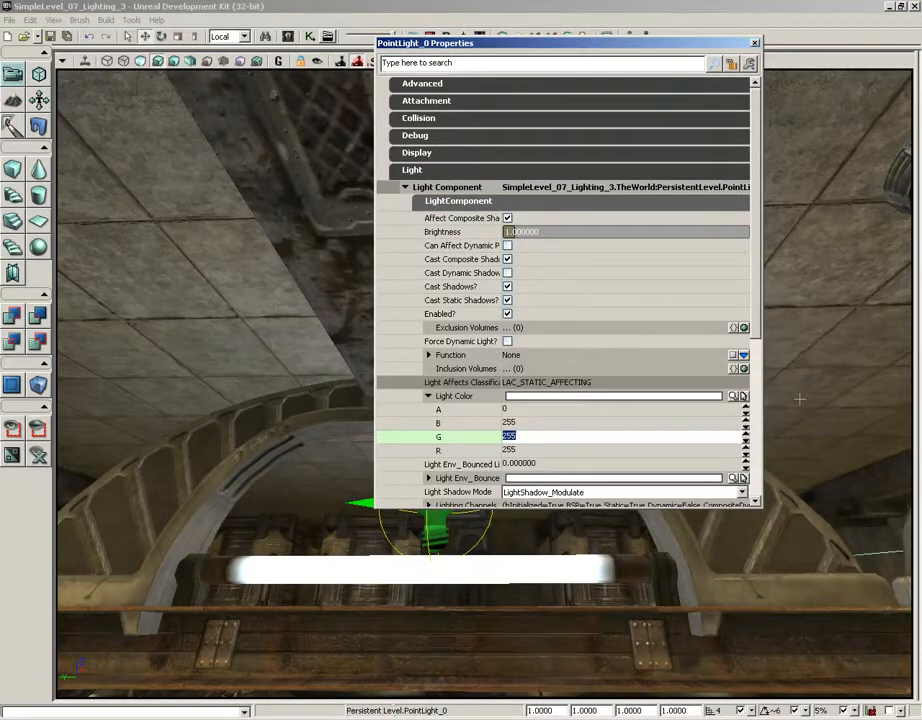
type("200")
key("Tab")
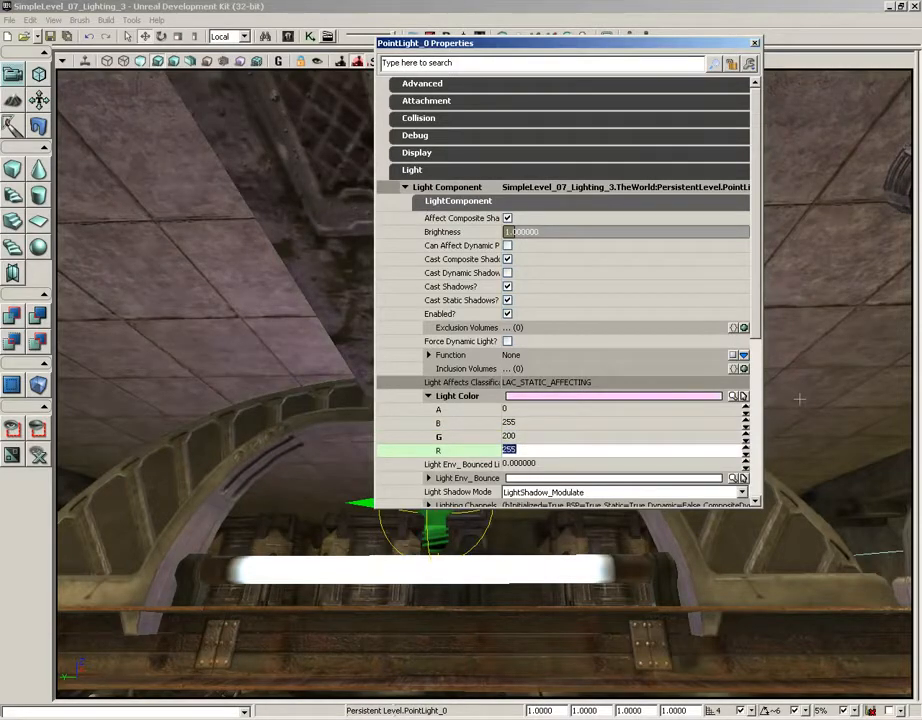
type("175")
key("Return")
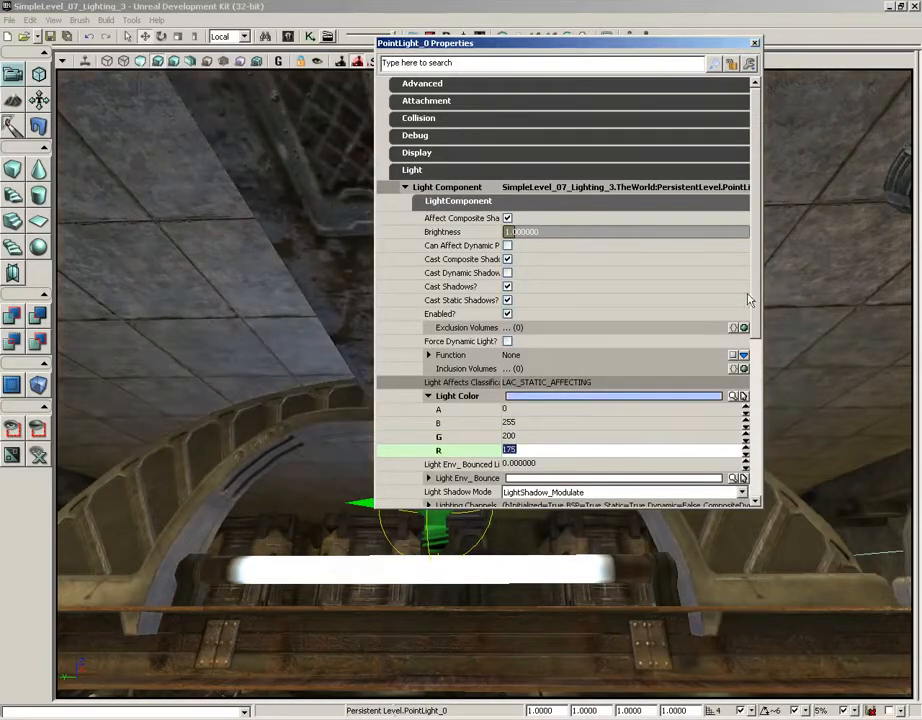
left_click_drag(160, 465, 243, 415)
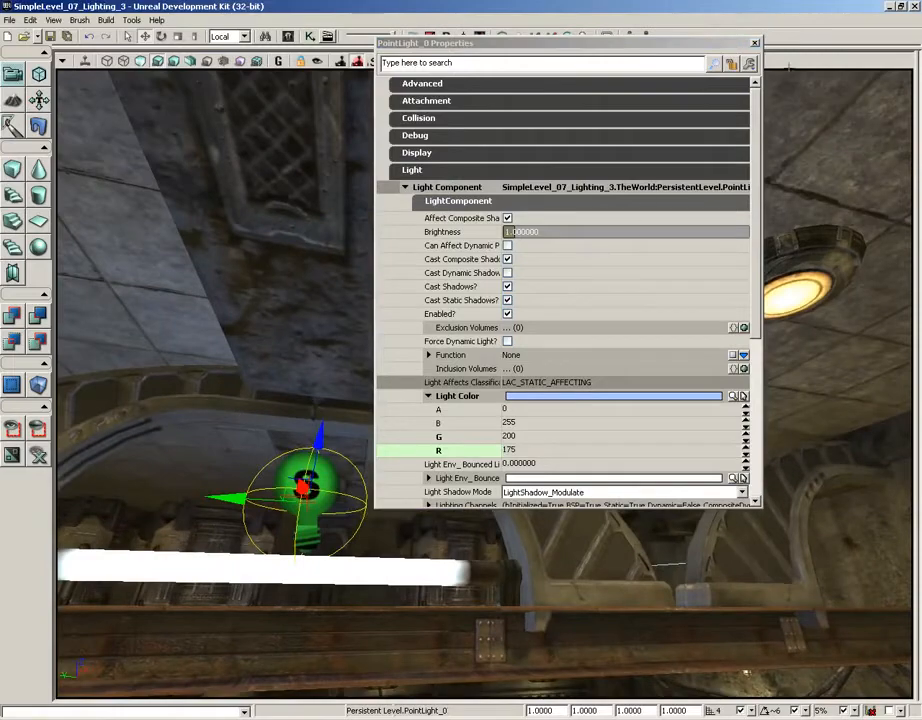
left_click(755, 42)
Duplicate the blue point light along the beam and place the copy above the neighbouring tube fixture.
right_click_drag(762, 210, 530, 228)
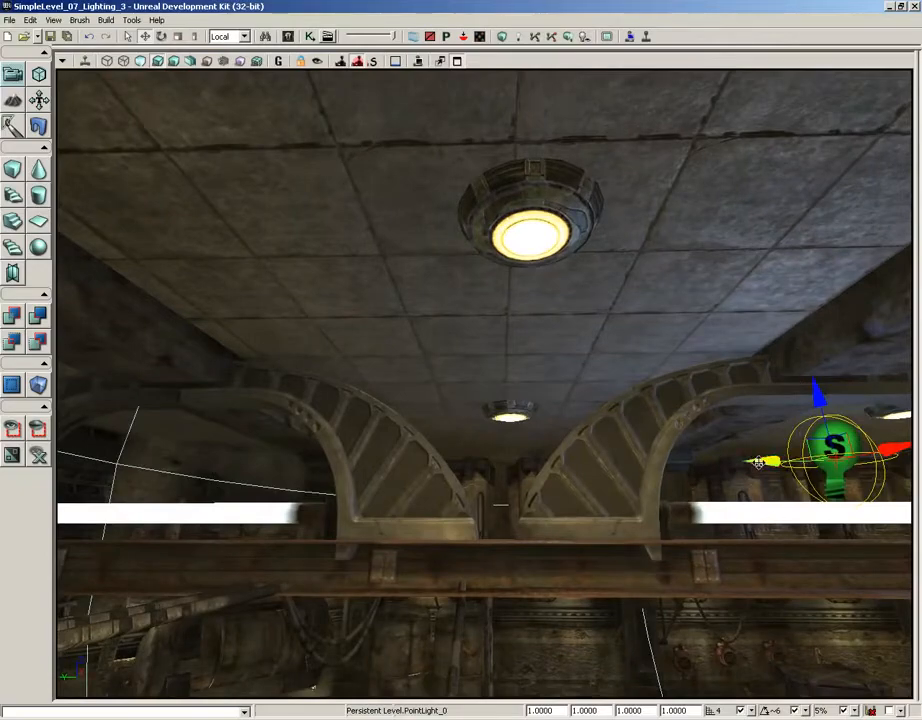
left_click_drag(762, 459, 494, 444, "alt")
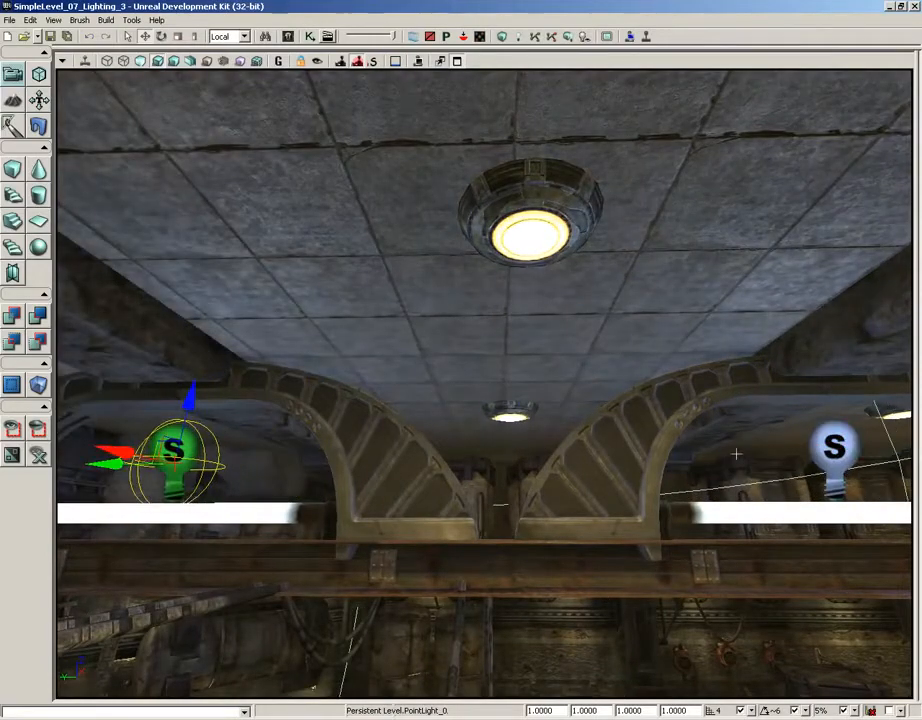
right_click_drag(735, 449, 797, 466)
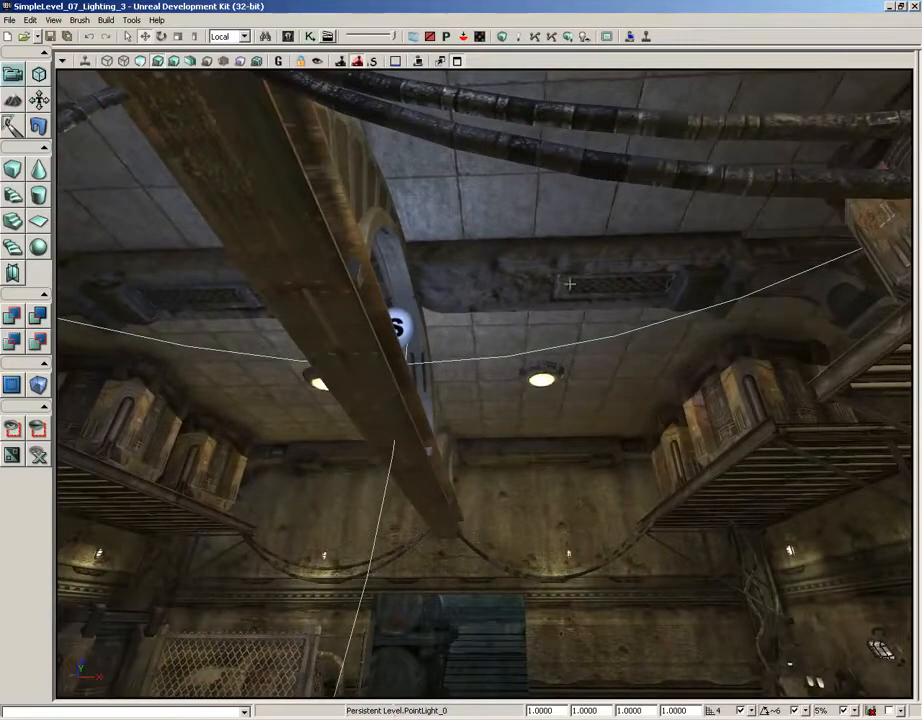
Inspect the lit ceiling area and the round wall lights in the adjoining room with the corrugated roof.
right_click_drag(517, 398, 516, 441)
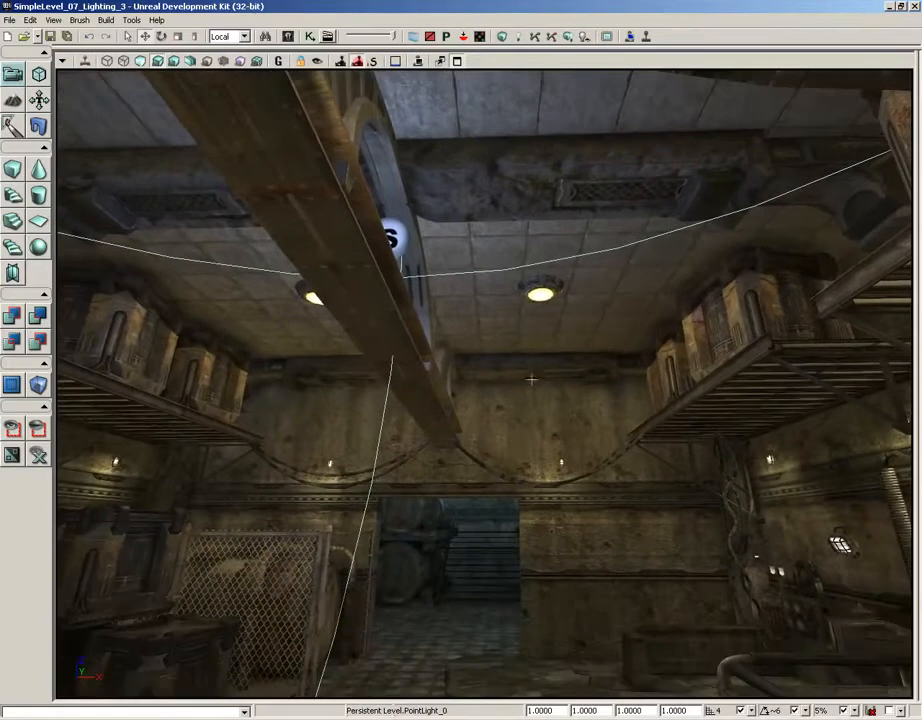
middle_click_drag(497, 342, 566, 342)
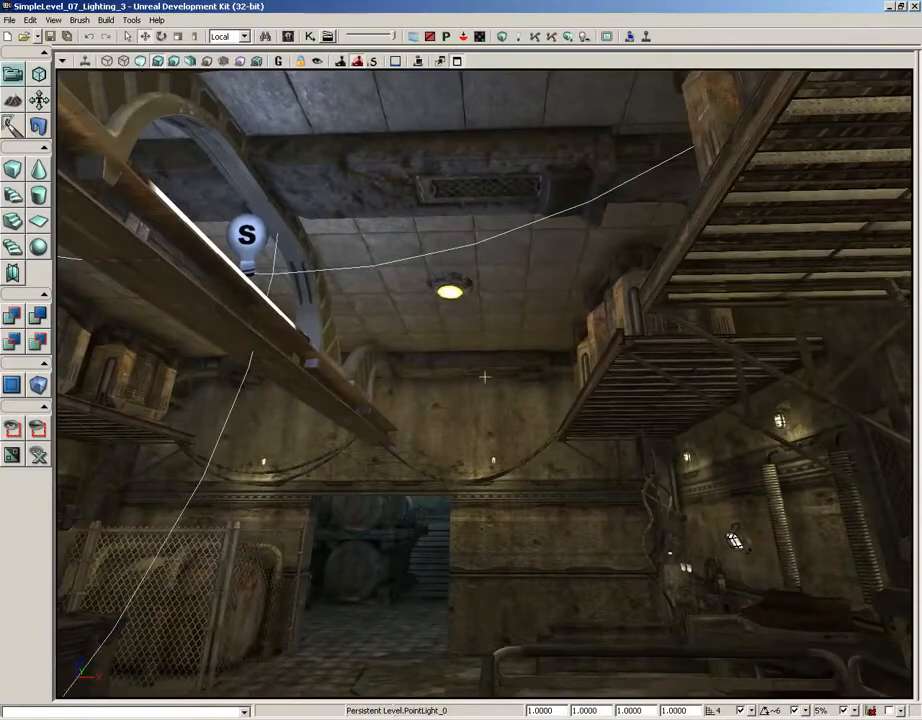
right_click_drag(484, 377, 480, 444)
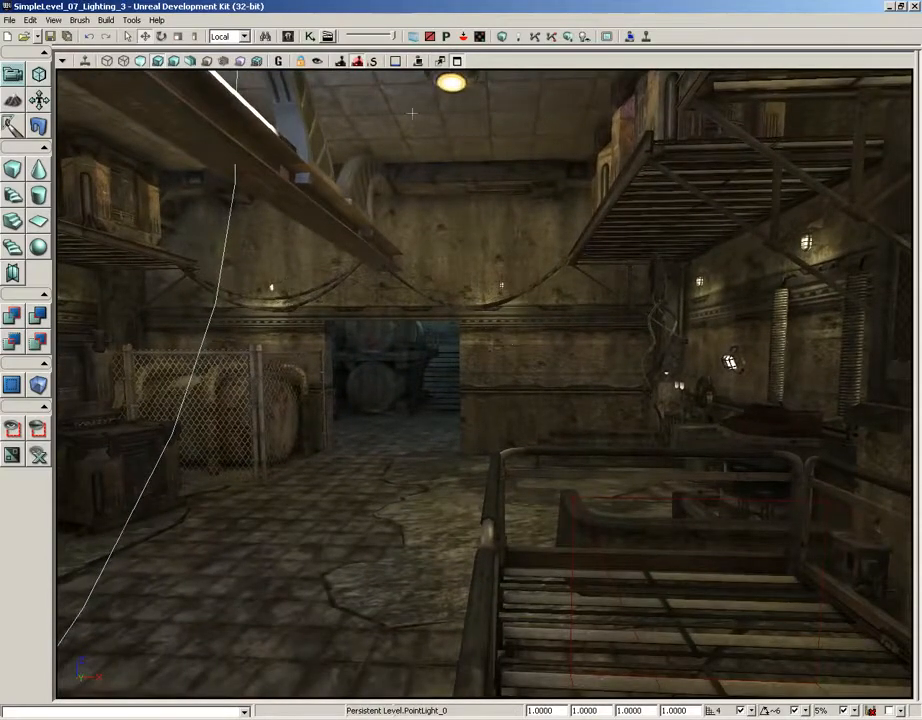
left_click_drag(432, 375, 401, 239)
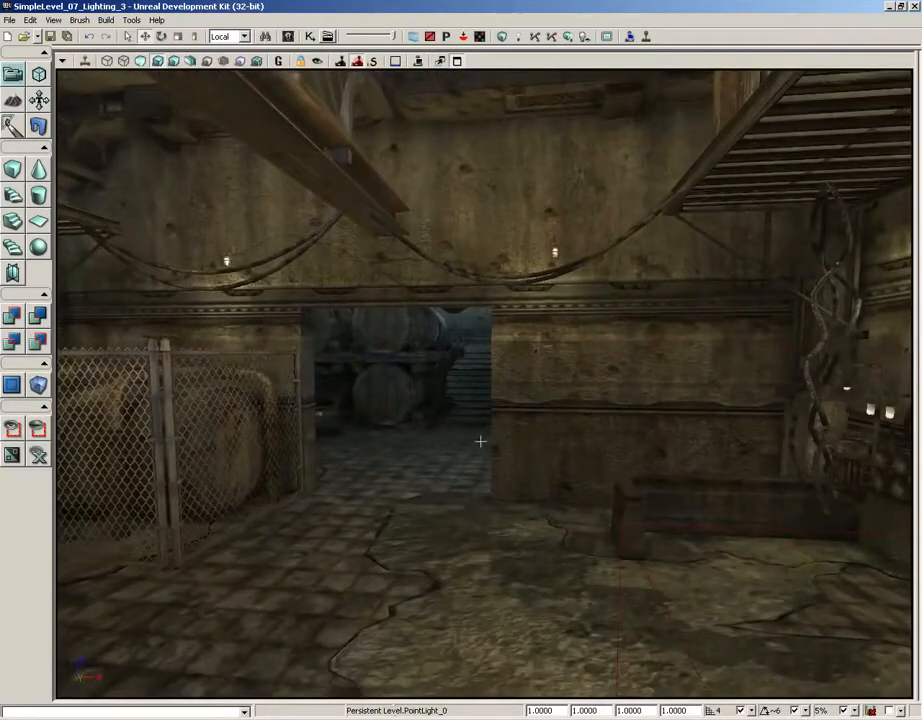
left_click_drag(482, 442, 430, 136)
middle_click_drag(430, 136, 465, 80)
right_click_drag(465, 510, 465, 442)
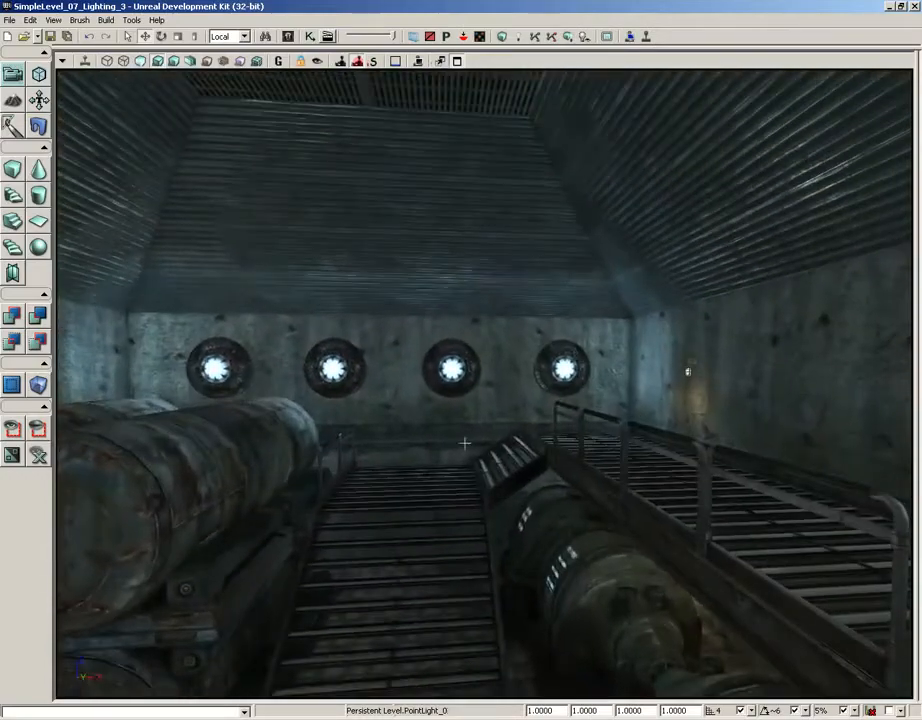
right_click_drag(463, 522, 353, 413)
right_click_drag(410, 480, 300, 440)
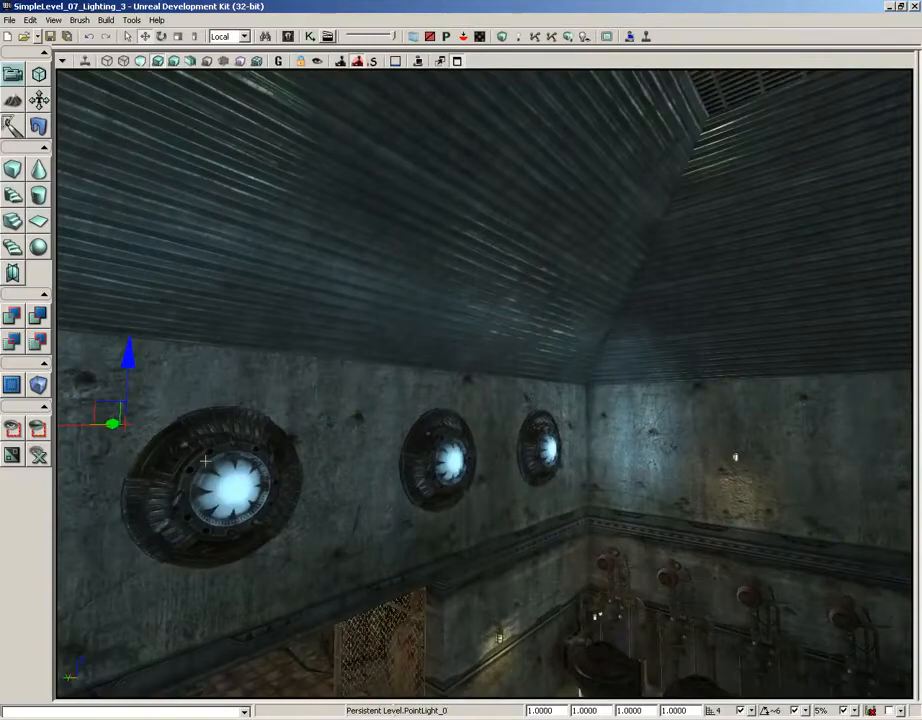
left_click_drag(463, 536, 457, 426)
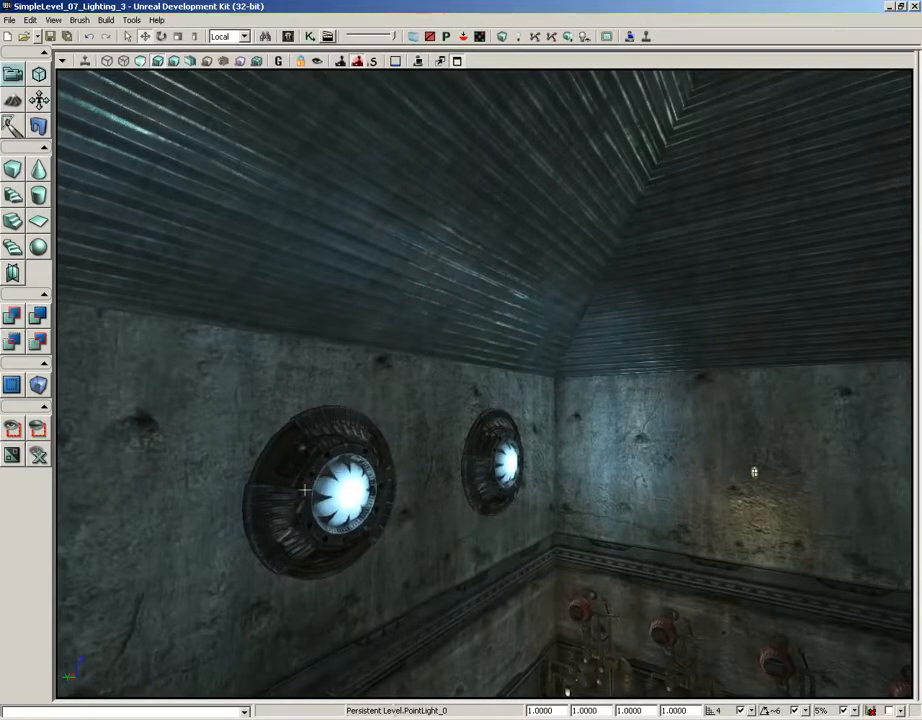
right_click_drag(434, 586, 476, 540)
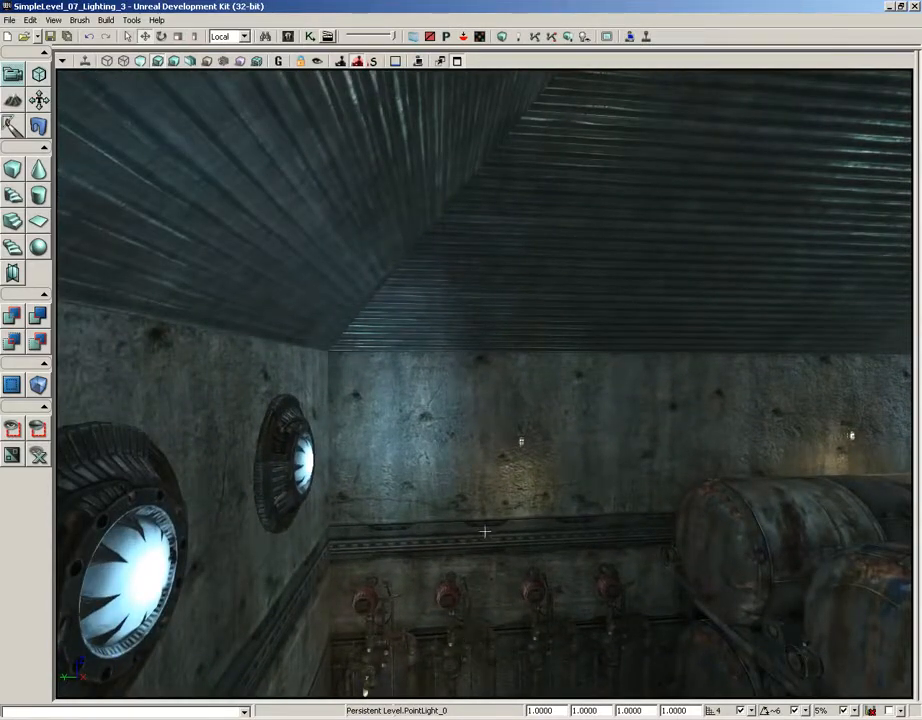
right_click_drag(486, 533, 397, 486)
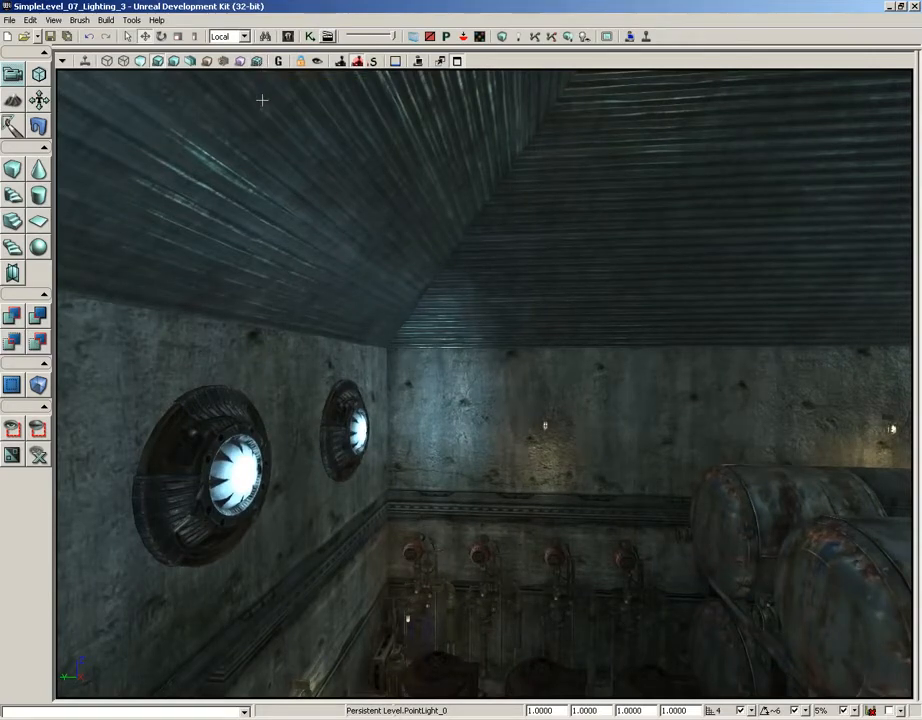
left_click(55, 21)
mouse_move(93, 34)
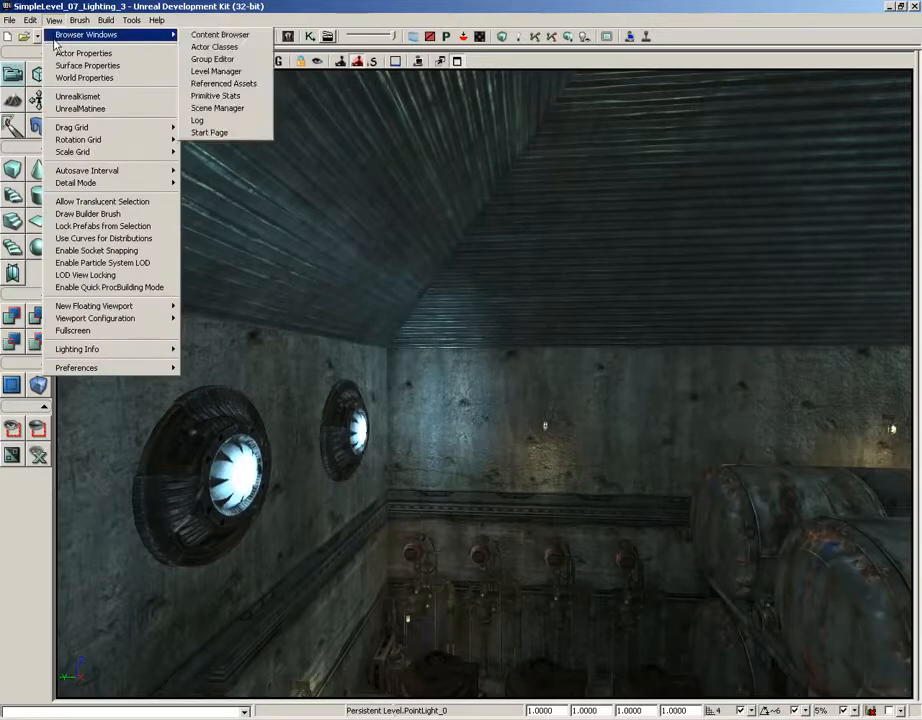
left_click(214, 47)
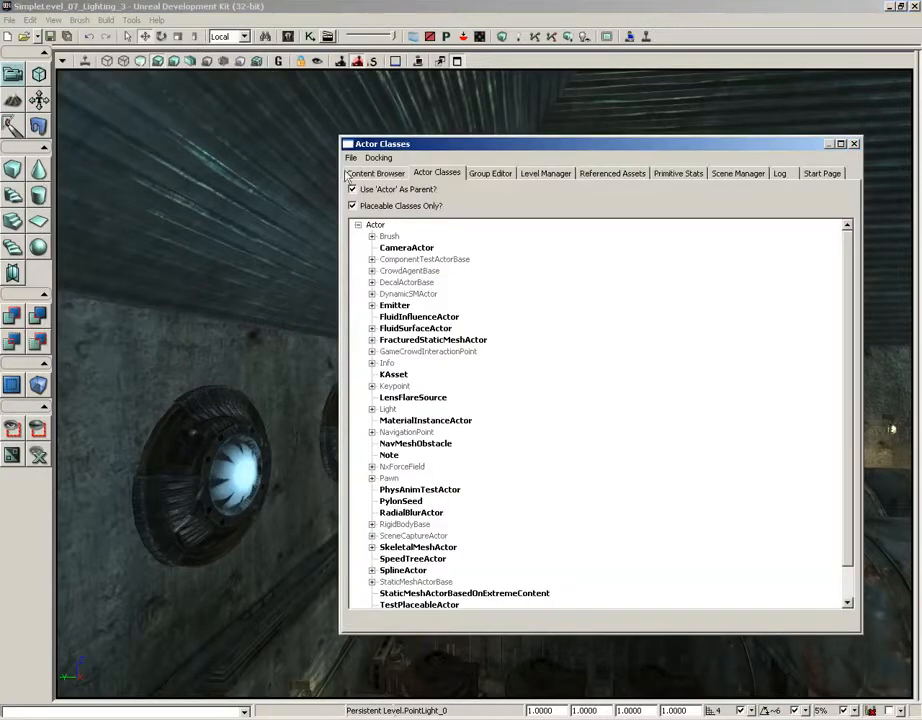
left_click(854, 144)
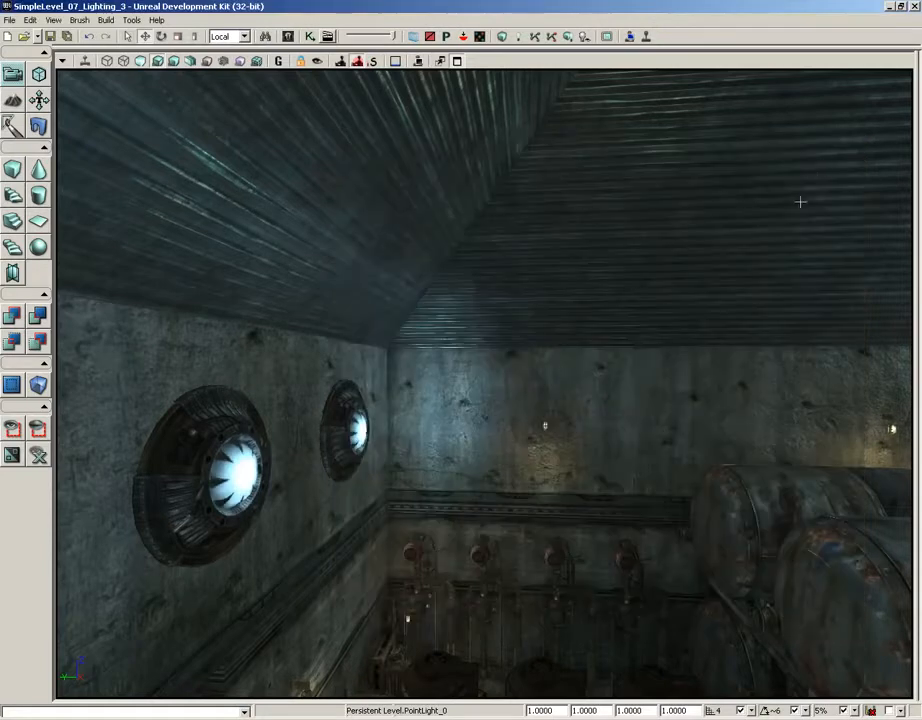
Select the SpotLight class under Light in the Actor Classes browser, then close the browser.
left_click(288, 37)
left_click(434, 172)
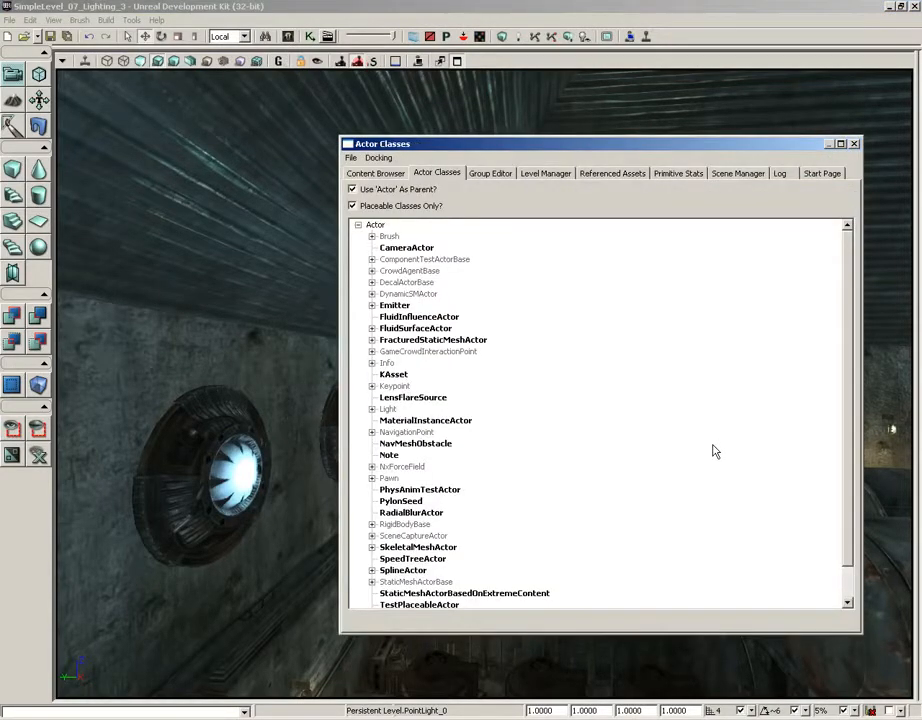
left_click_drag(537, 147, 612, 142)
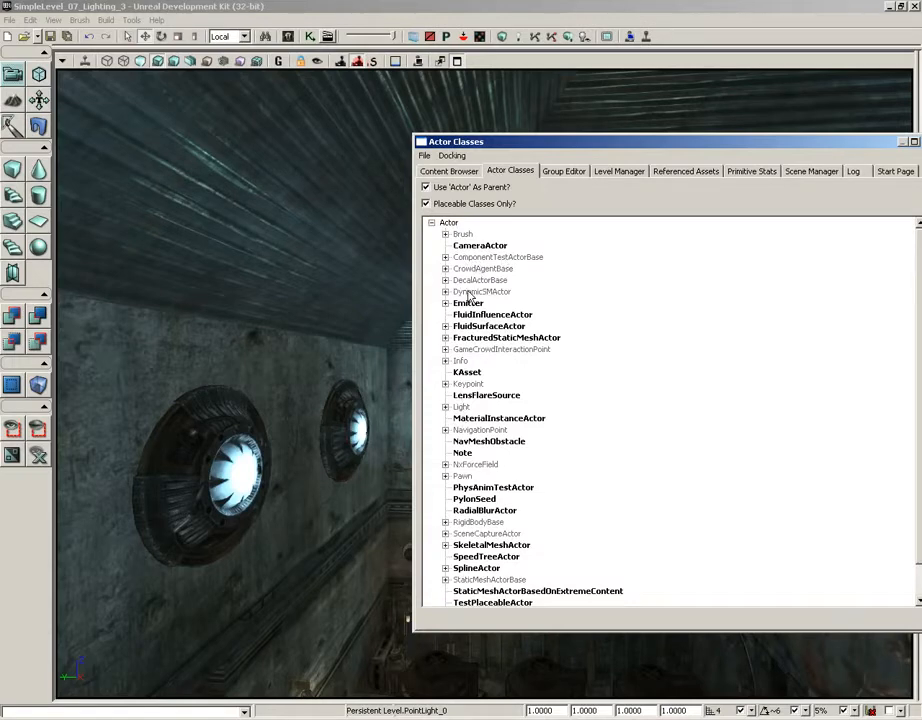
left_click(460, 407)
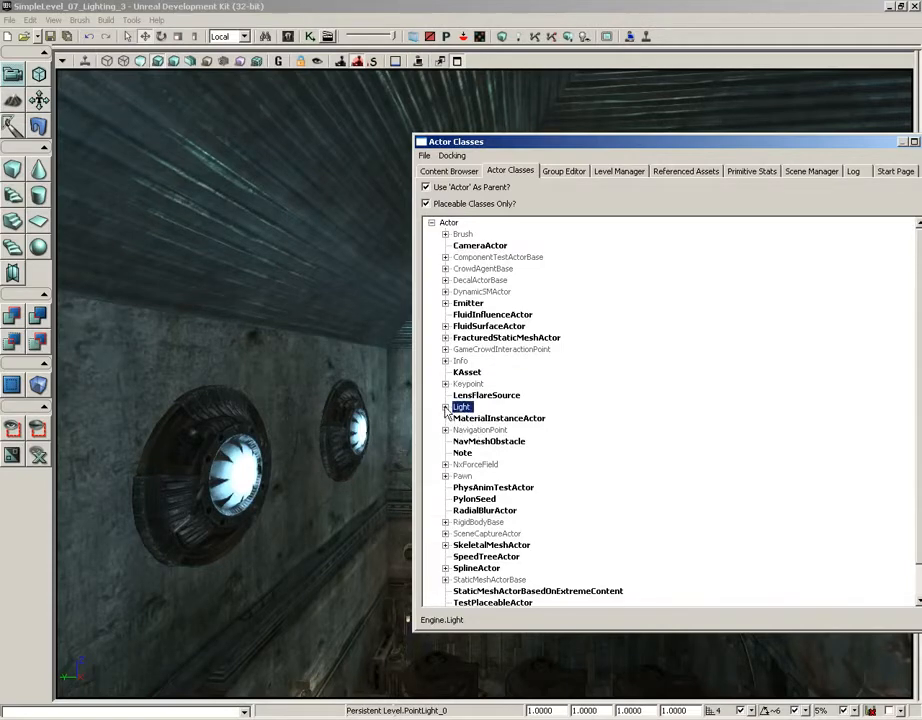
left_click(445, 408)
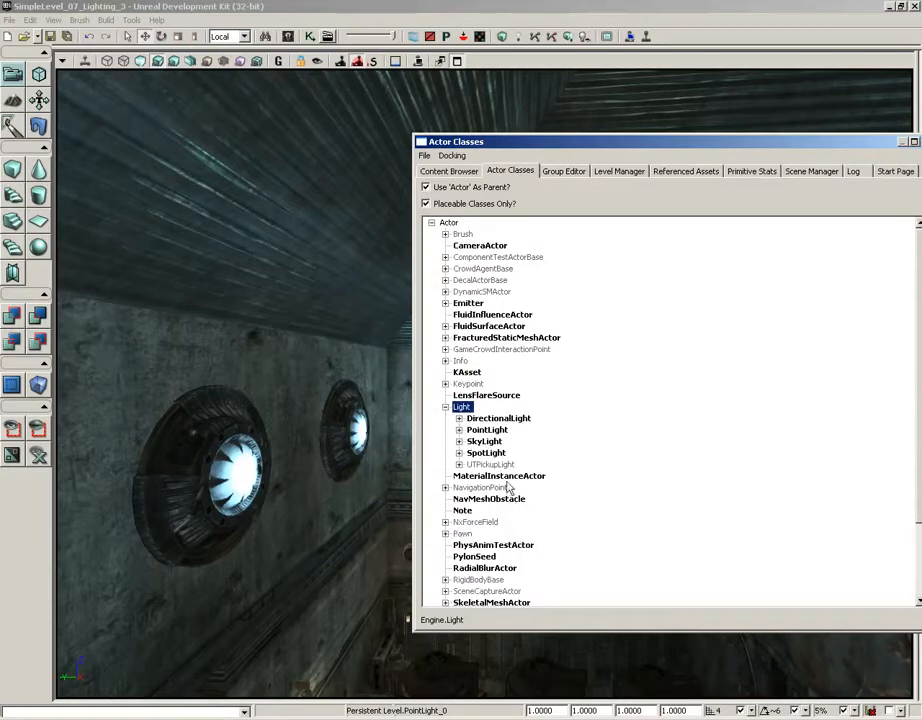
left_click(485, 453)
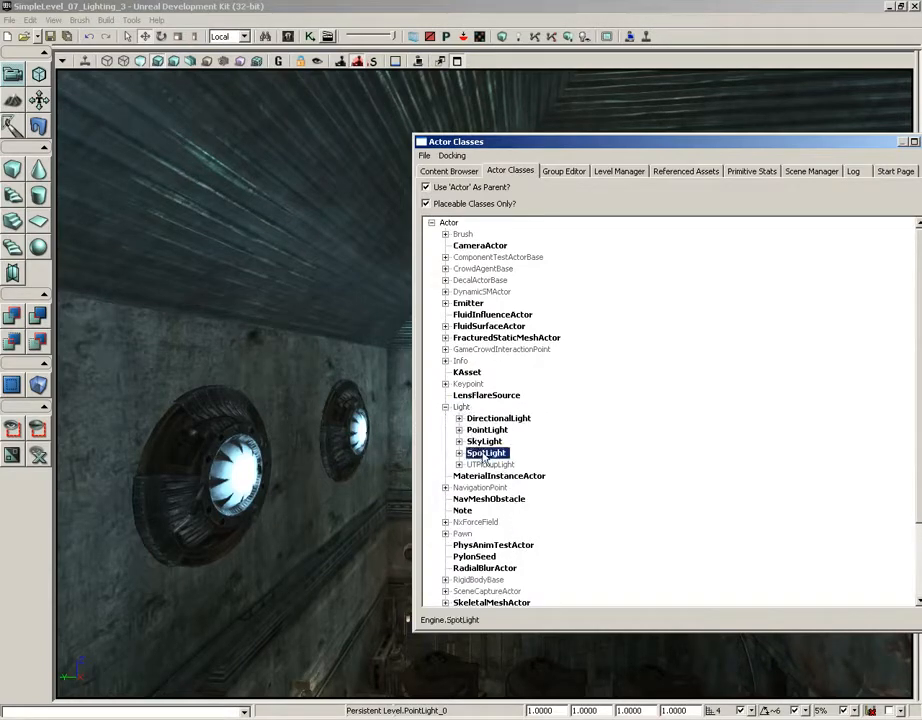
left_click(459, 453)
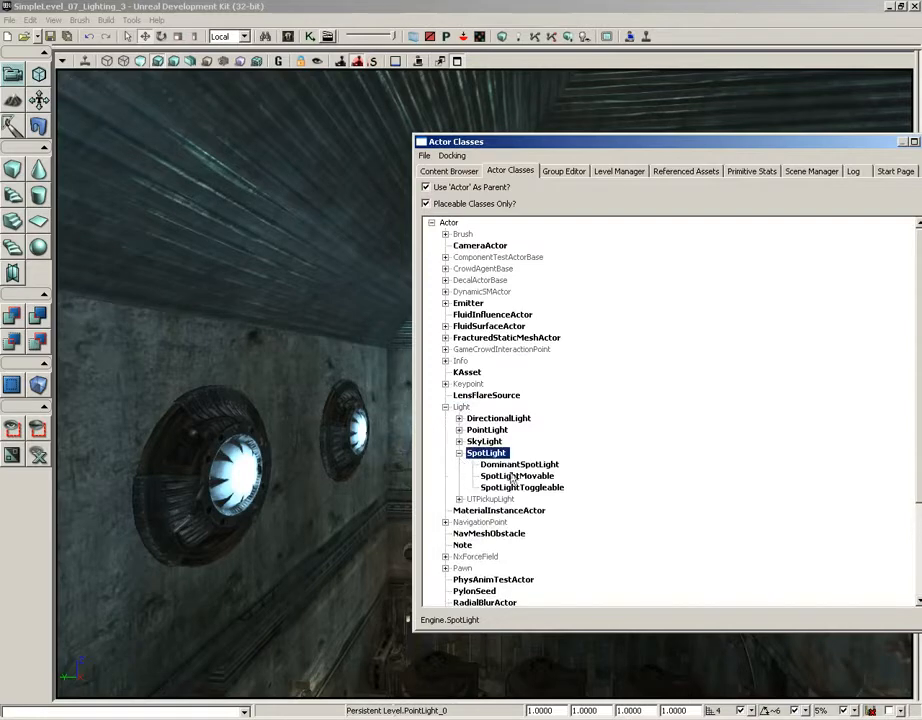
left_click(460, 454)
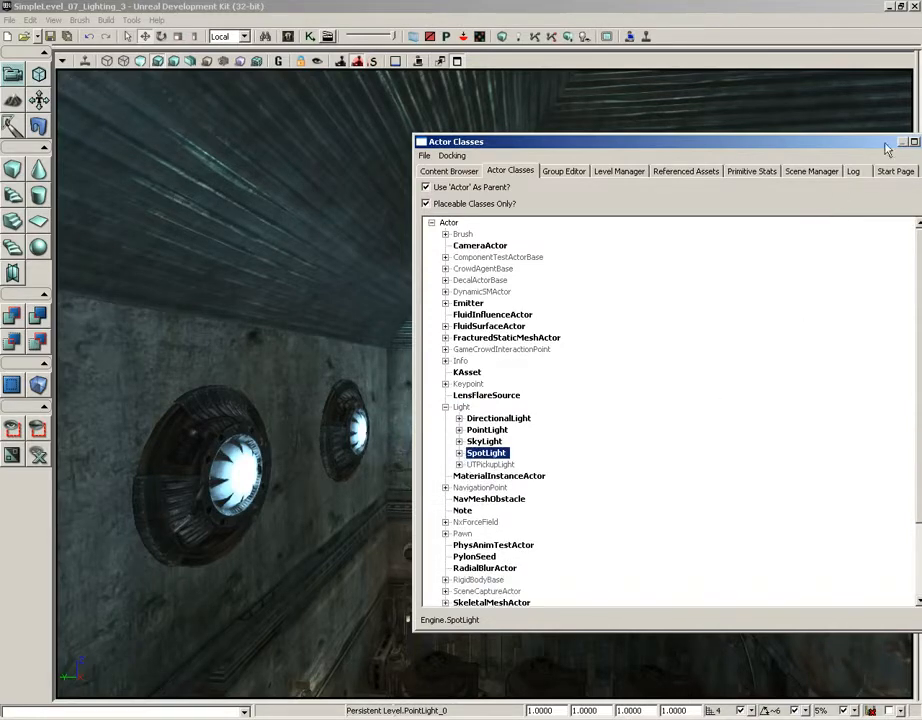
left_click_drag(893, 142, 750, 143)
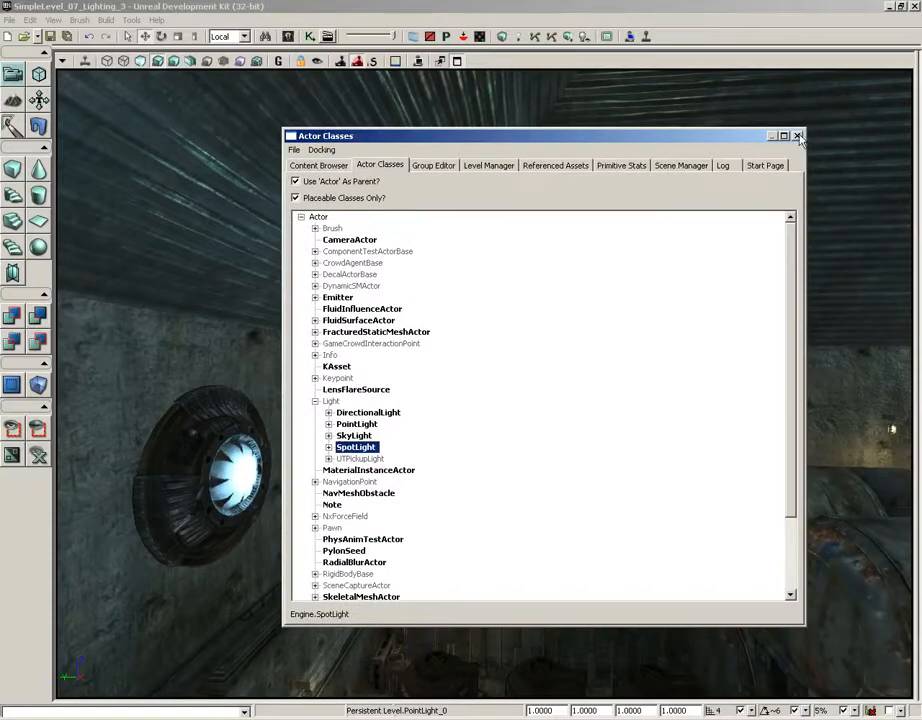
left_click(797, 136)
Add a spotlight at the glowing center of the nearest round wall light in the corrugated-roof room.
right_click_drag(350, 405, 283, 405)
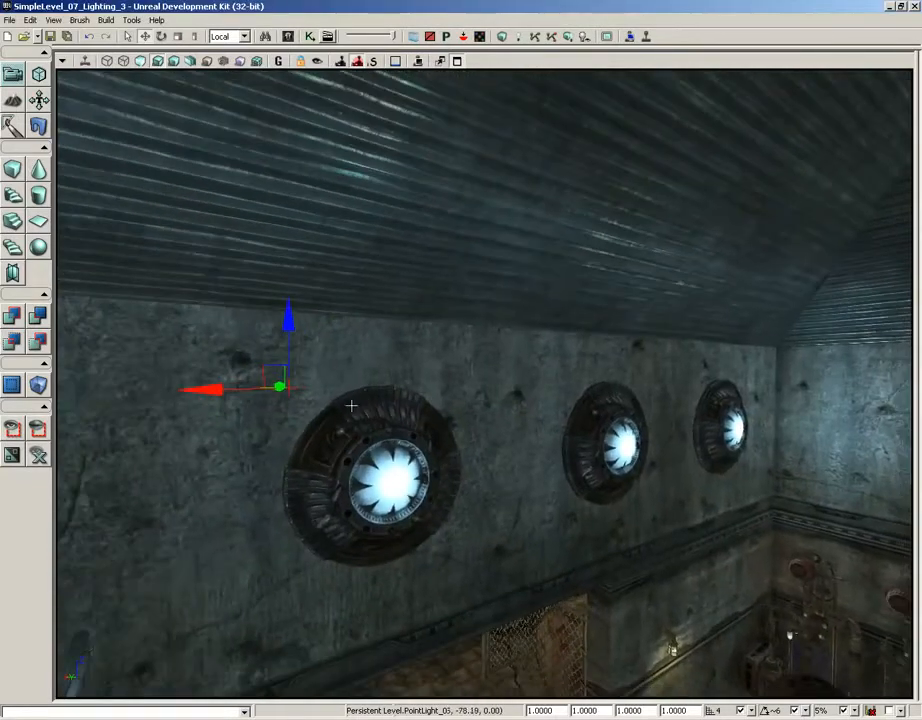
right_click(392, 485)
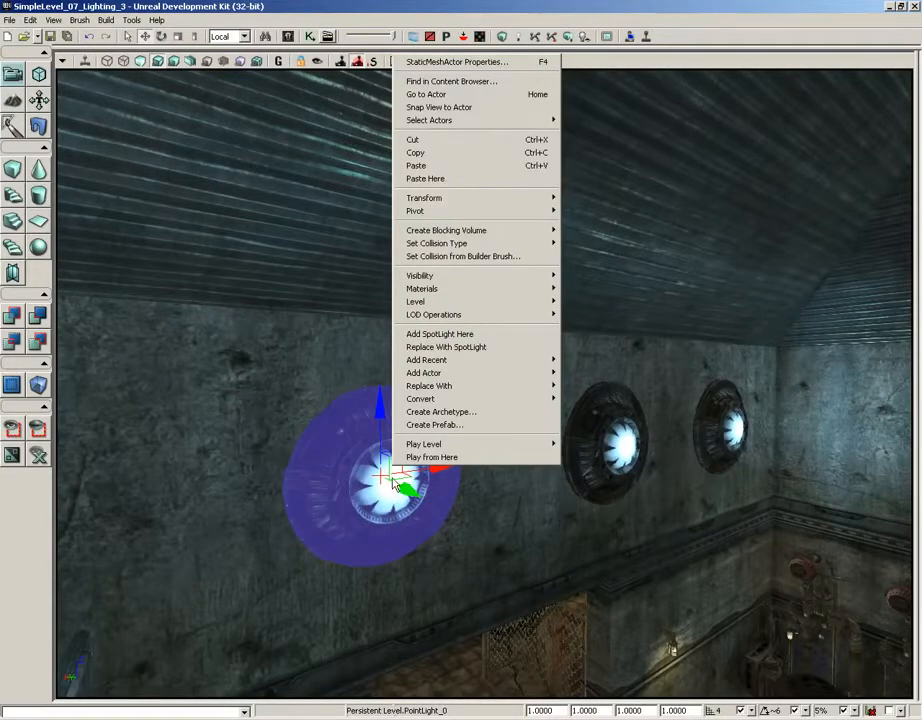
mouse_move(424, 374)
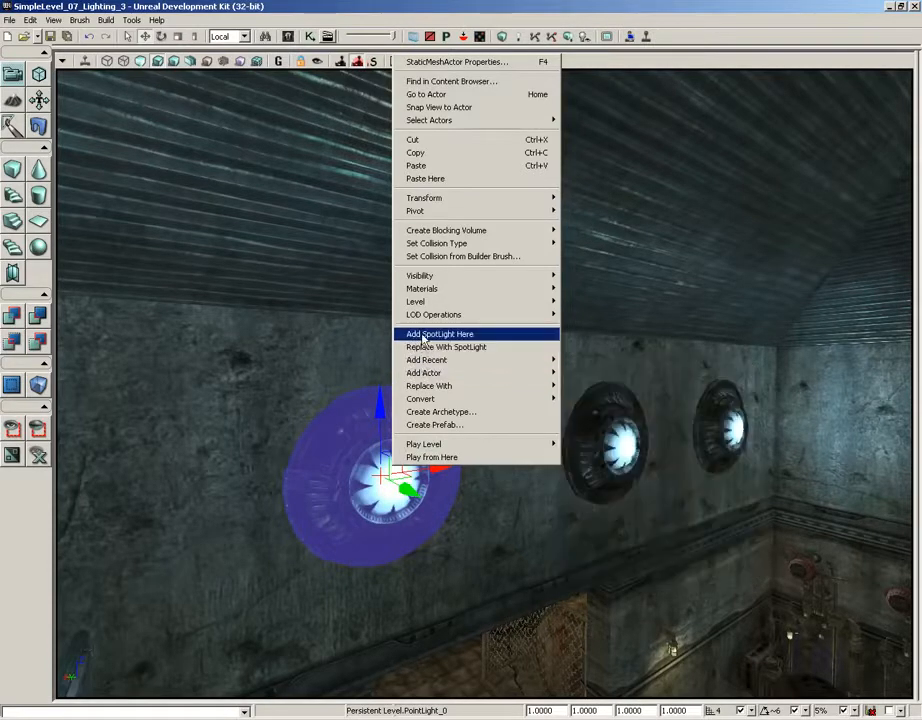
left_click(505, 338)
left_click_drag(490, 367, 436, 286)
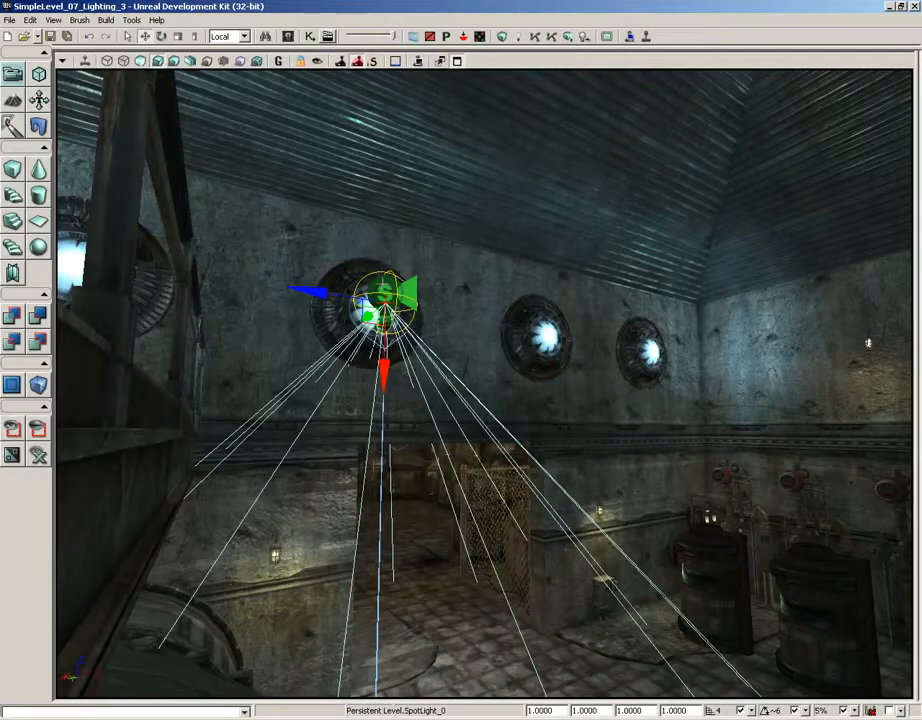
Set the new spotlight's Outer Cone Angle to 70 in its properties.
double_click(383, 290)
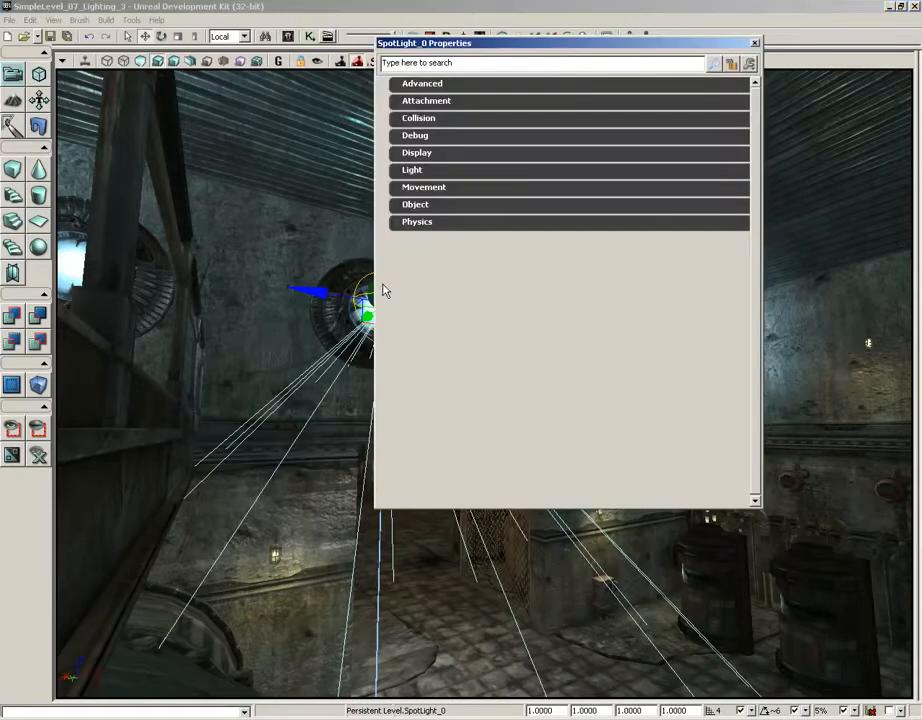
left_click(414, 172)
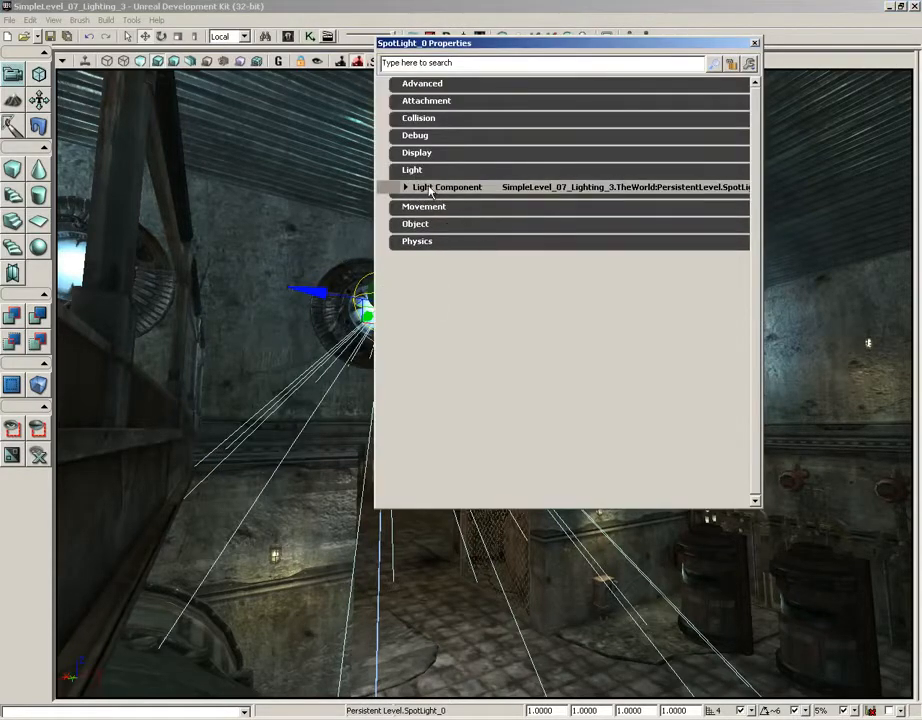
left_click(440, 188)
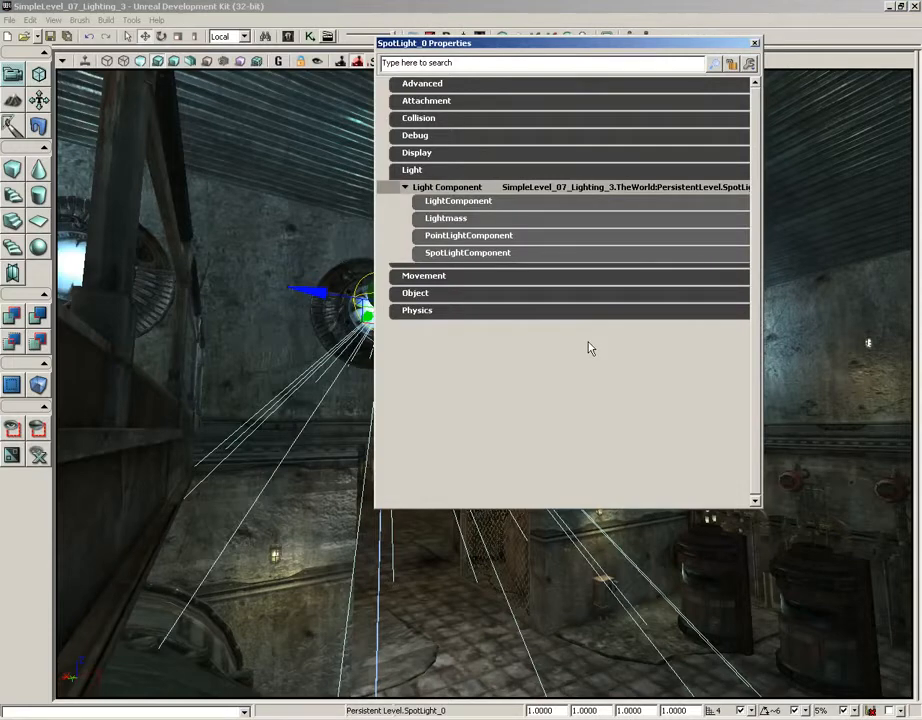
left_click(441, 255)
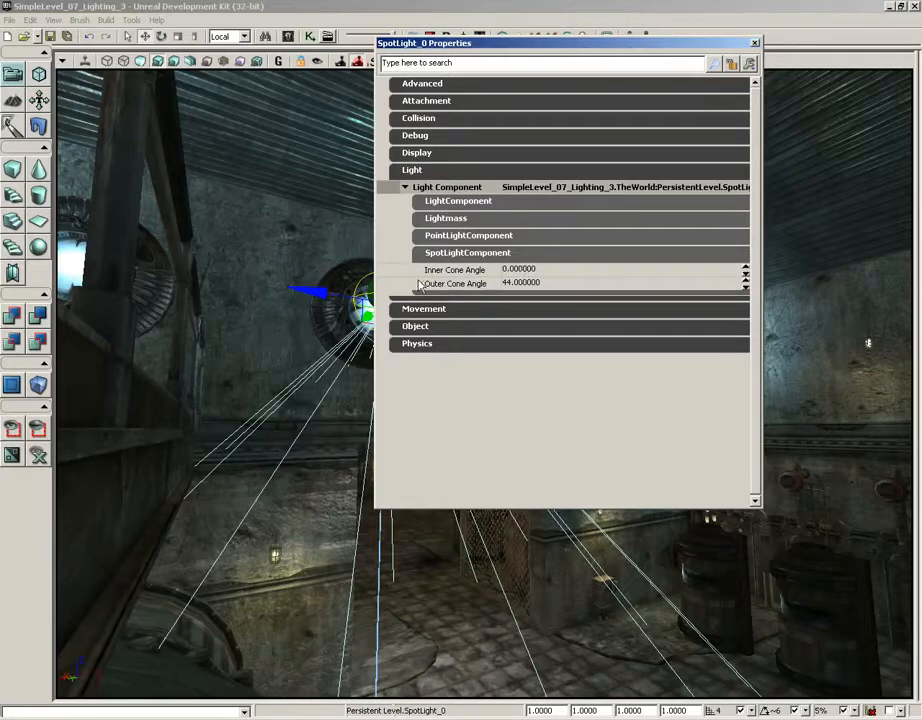
left_click(531, 284)
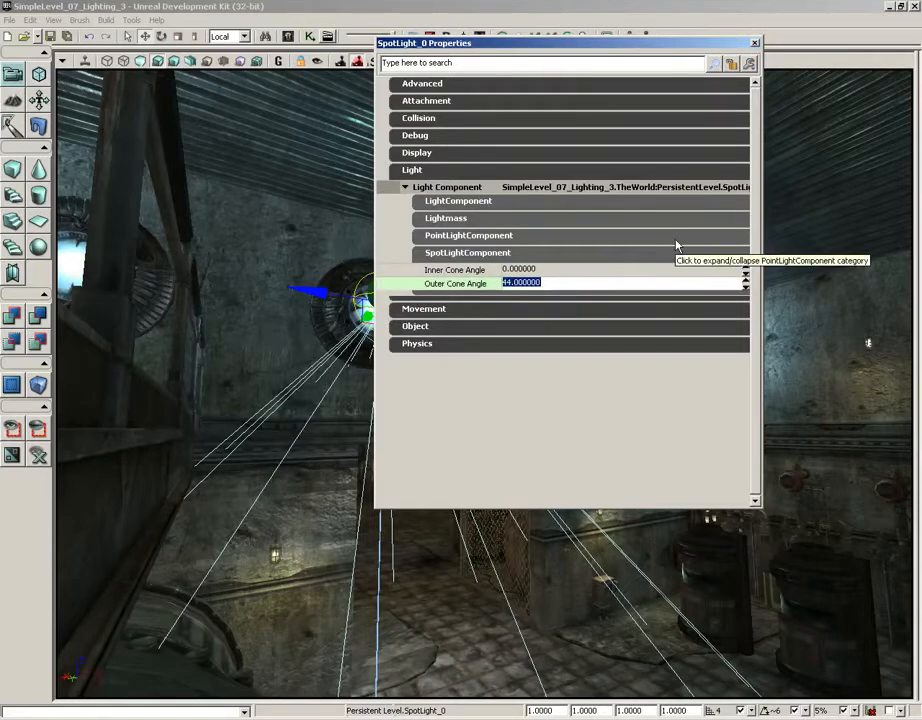
type("70")
key("Return")
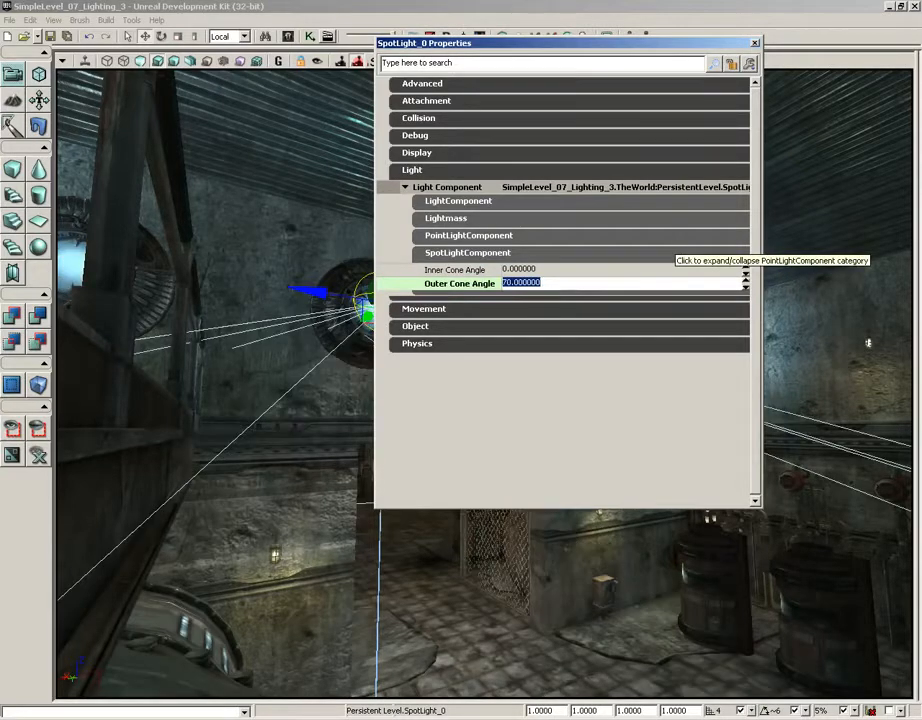
Set the spotlight's radius to 256.
left_click(474, 236)
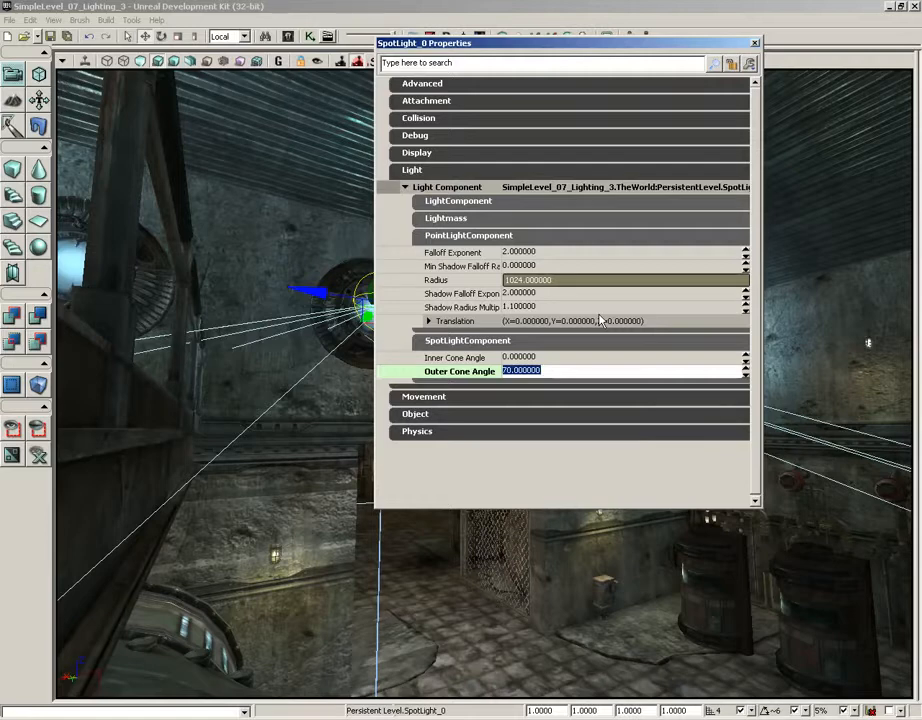
left_click(529, 280)
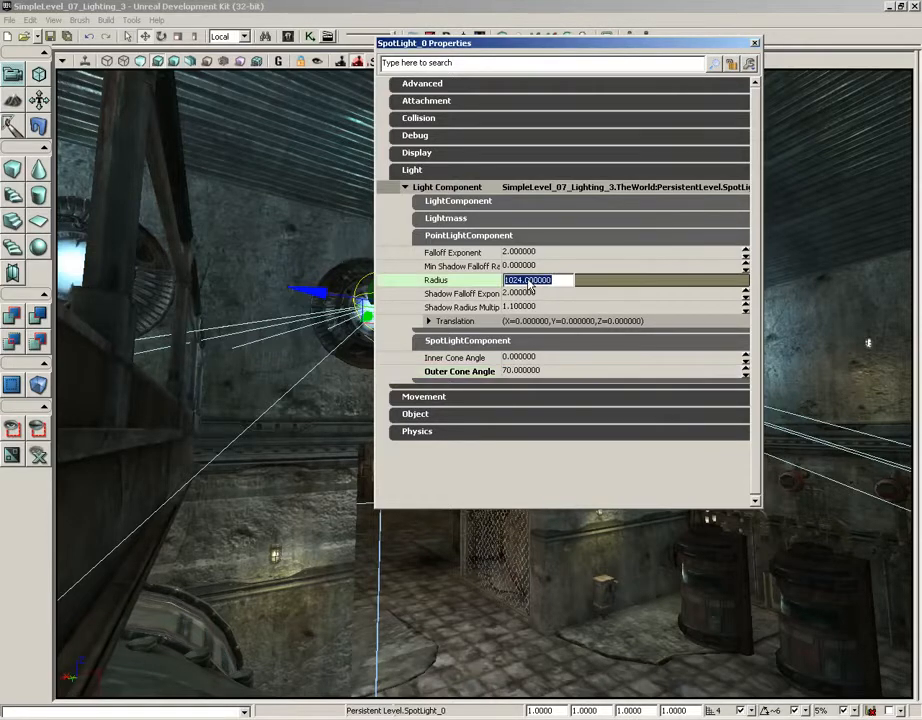
type("256")
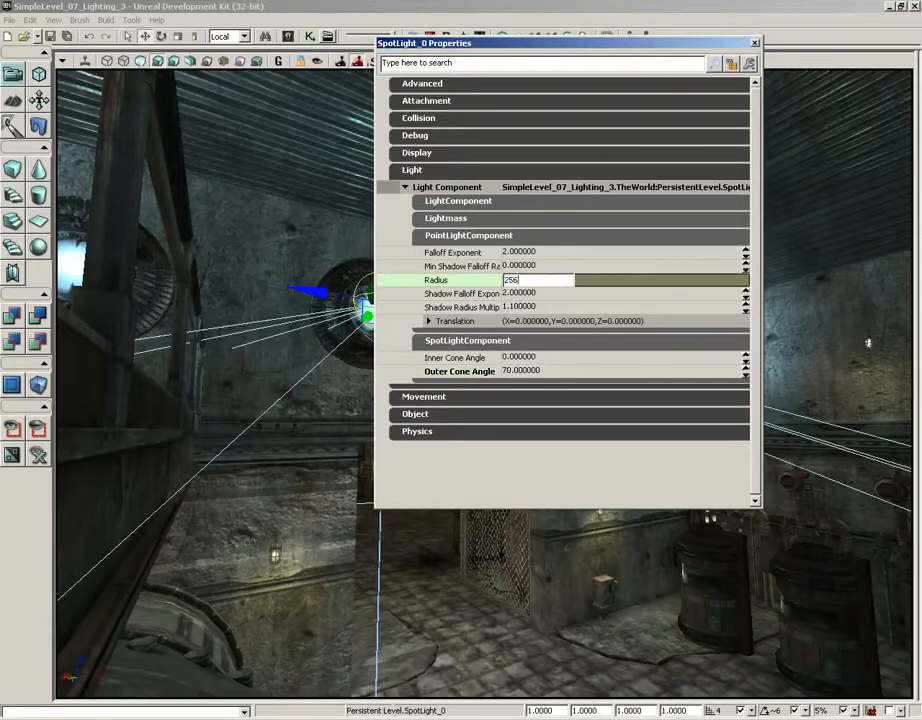
key("Return")
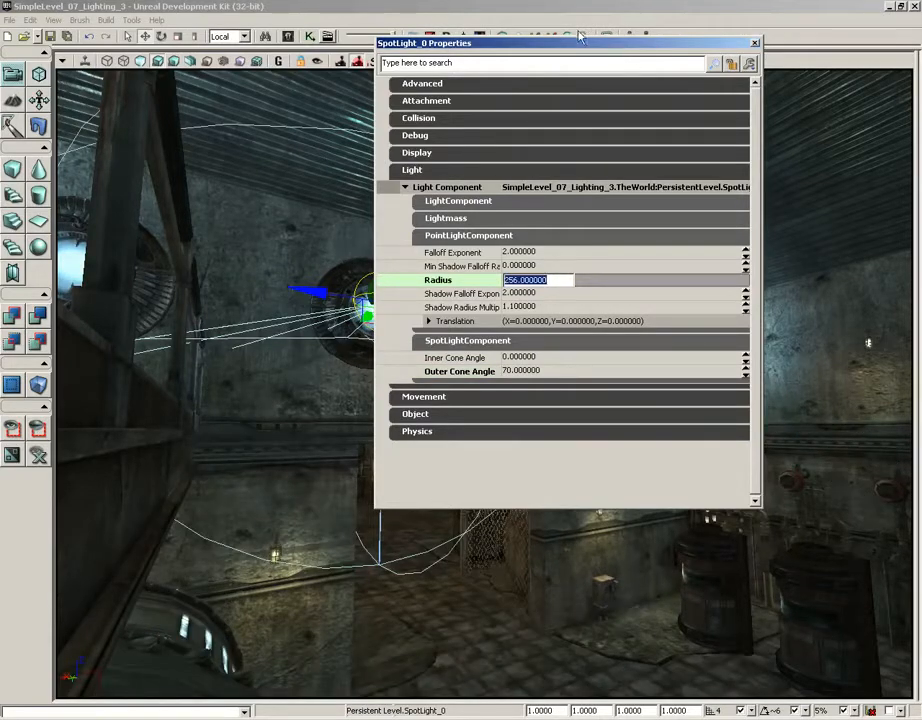
left_click_drag(430, 43, 702, 66)
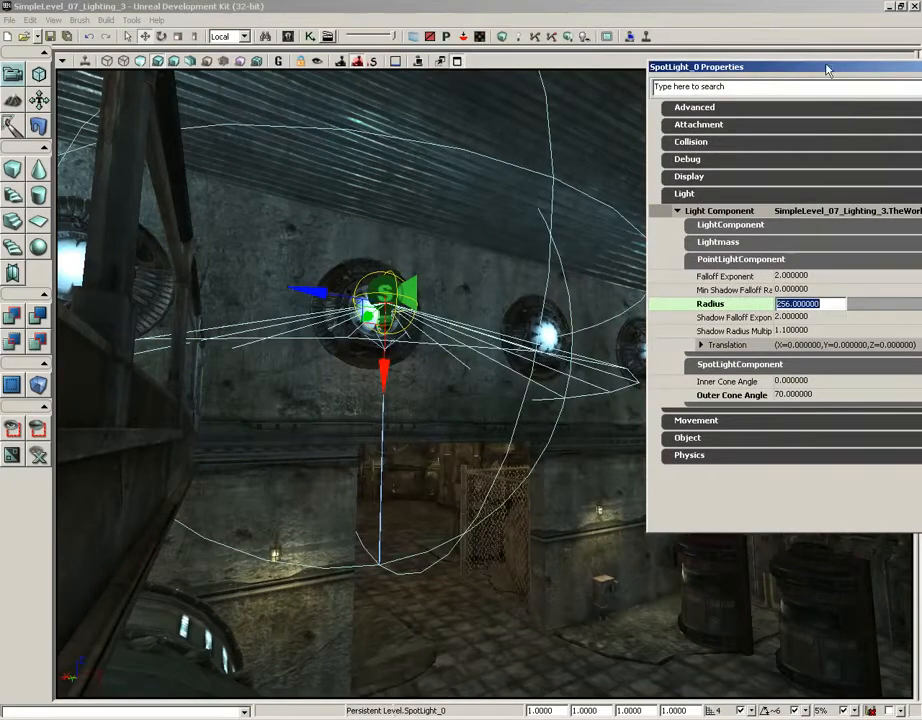
left_click_drag(825, 70, 576, 104)
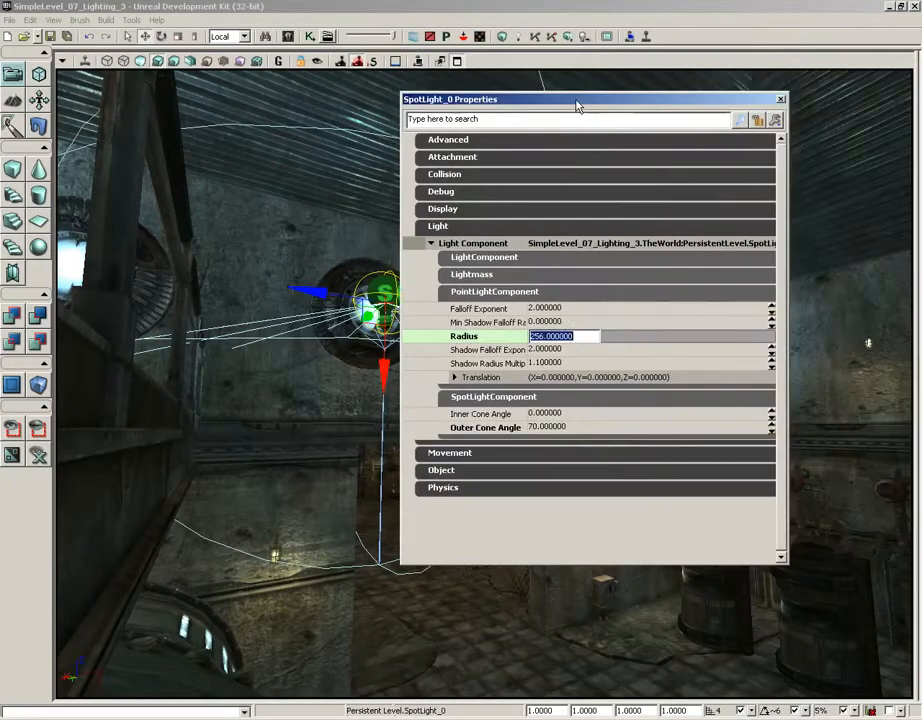
Tint the spotlight light blue by setting its light color to G 220 and R 150, and close its properties.
left_click(492, 292)
left_click(490, 318)
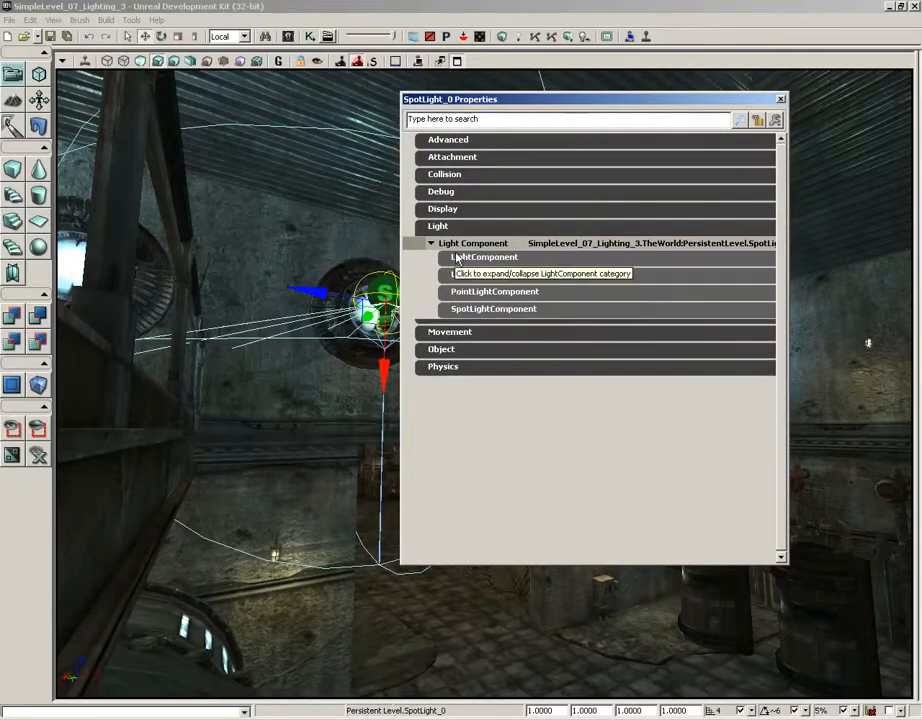
left_click(462, 258)
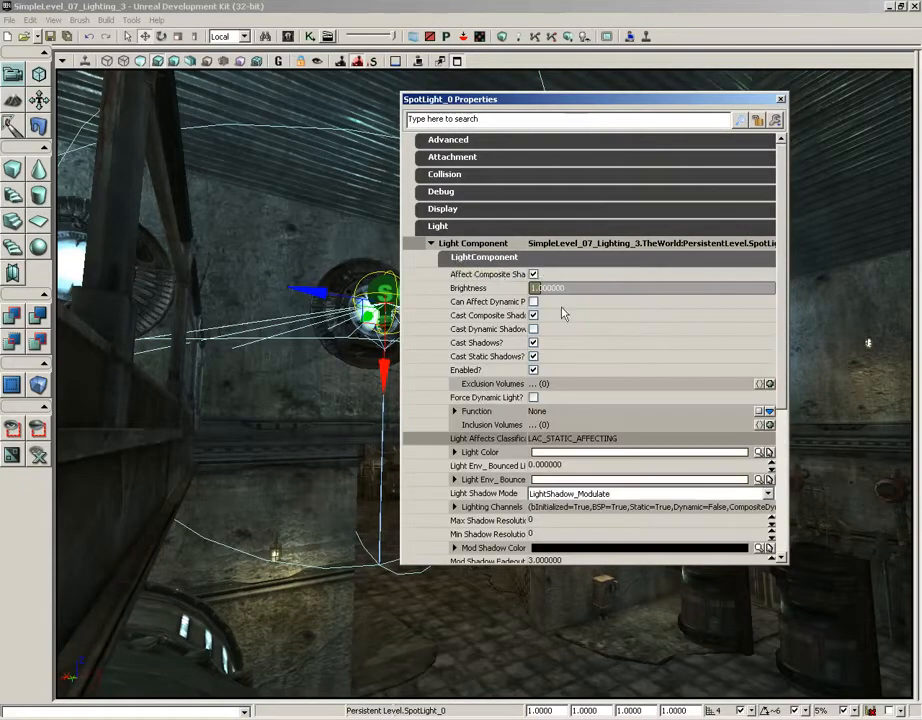
left_click(456, 452)
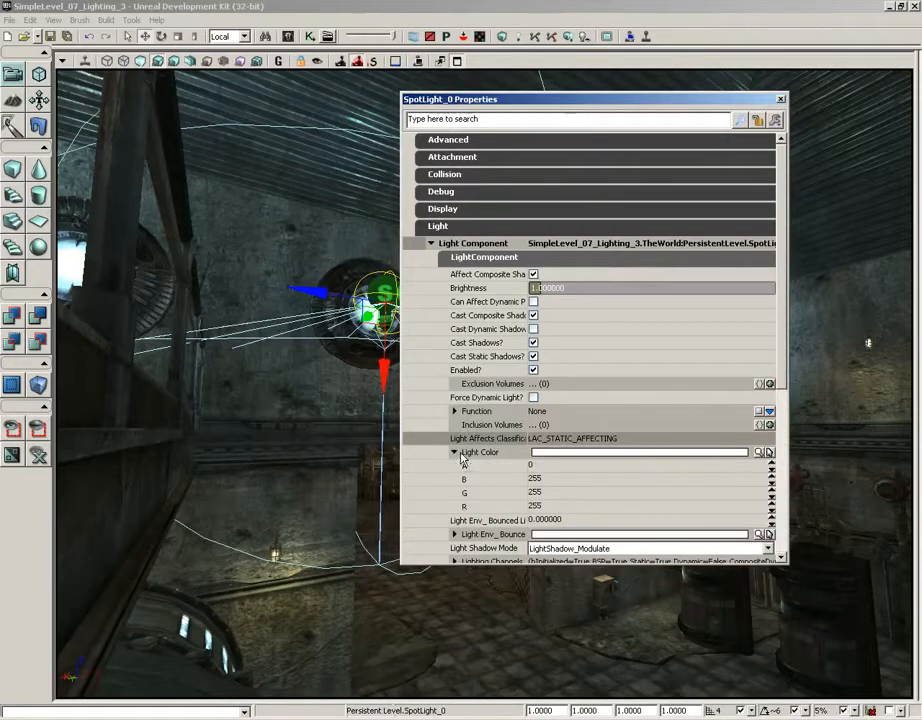
left_click(552, 492)
type("220")
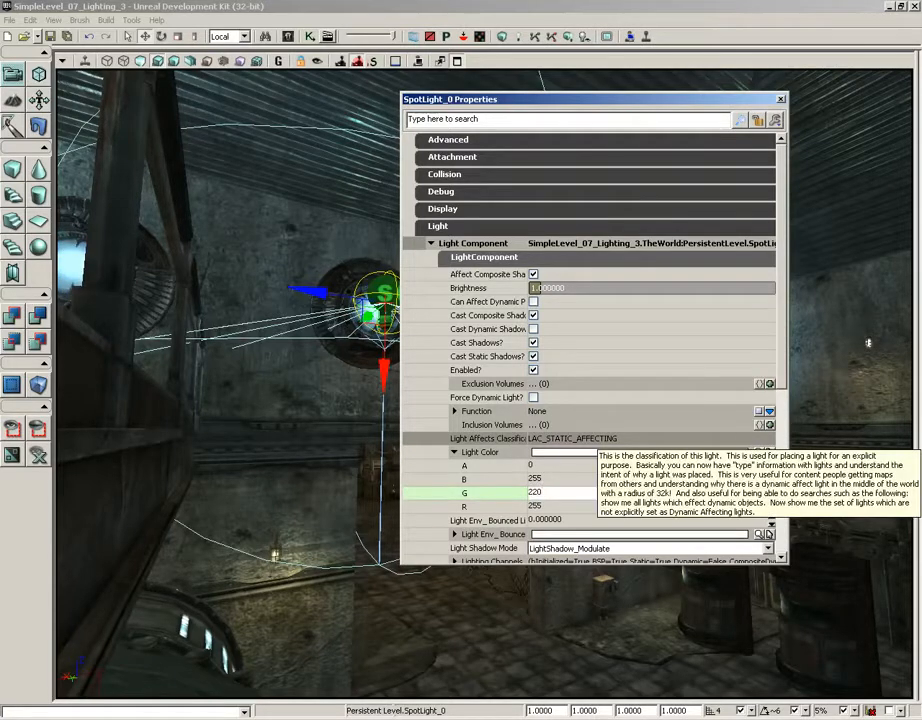
key("Tab")
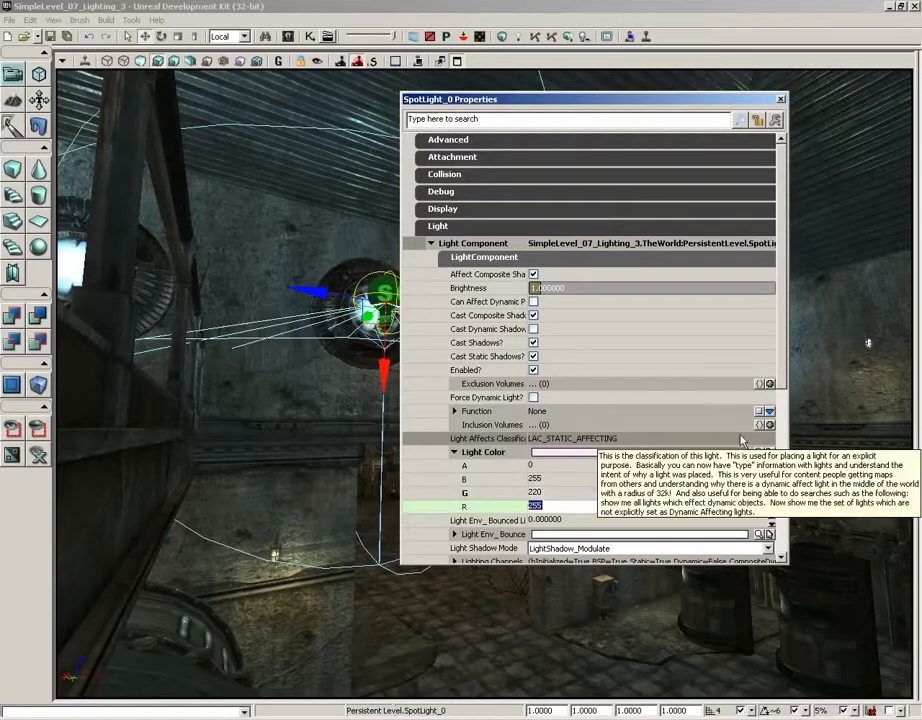
type("150")
key("Tab")
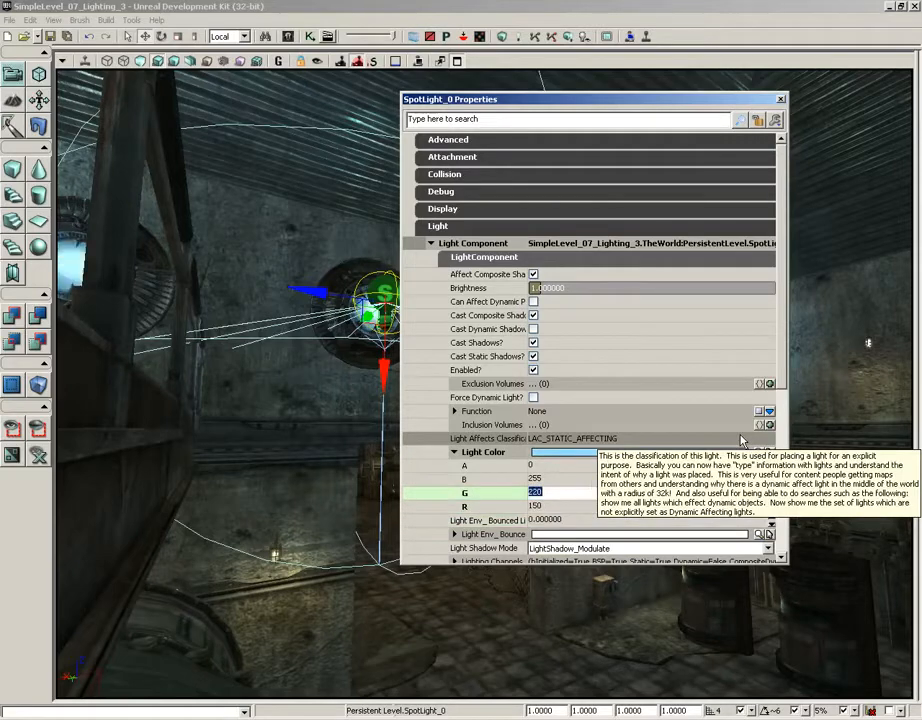
left_click(580, 492)
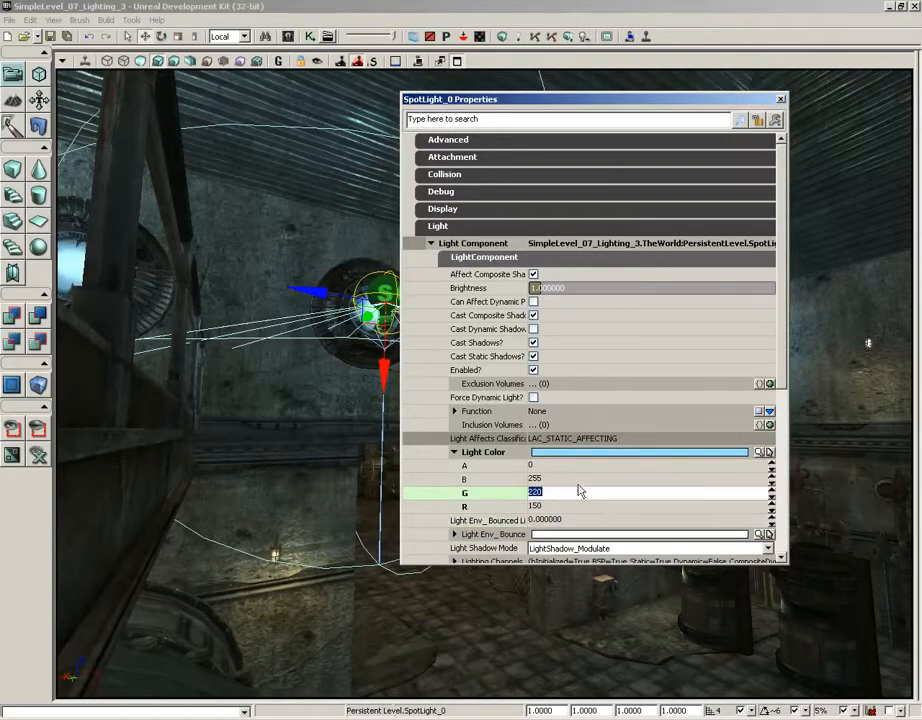
left_click(780, 99)
Rotate the spotlight so its cone points straight out from the wall fixture into the room, and check its coverage.
mouse_move(453, 249)
left_mouse_down()
mouse_move(455, 261)
mouse_move(455, 224)
left_mouse_up()
mouse_move(455, 224)
right_mouse_down()
mouse_move(455, 208)
mouse_move(453, 229)
right_mouse_up()
left_click_drag(453, 229, 457, 228)
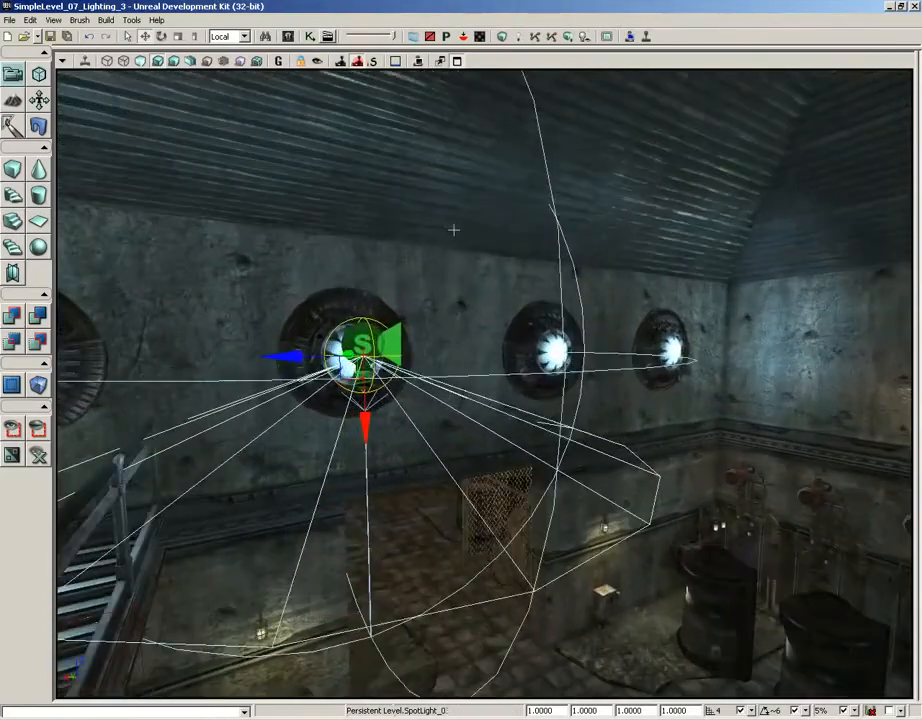
key("space")
left_click_drag(380, 329, 389, 480)
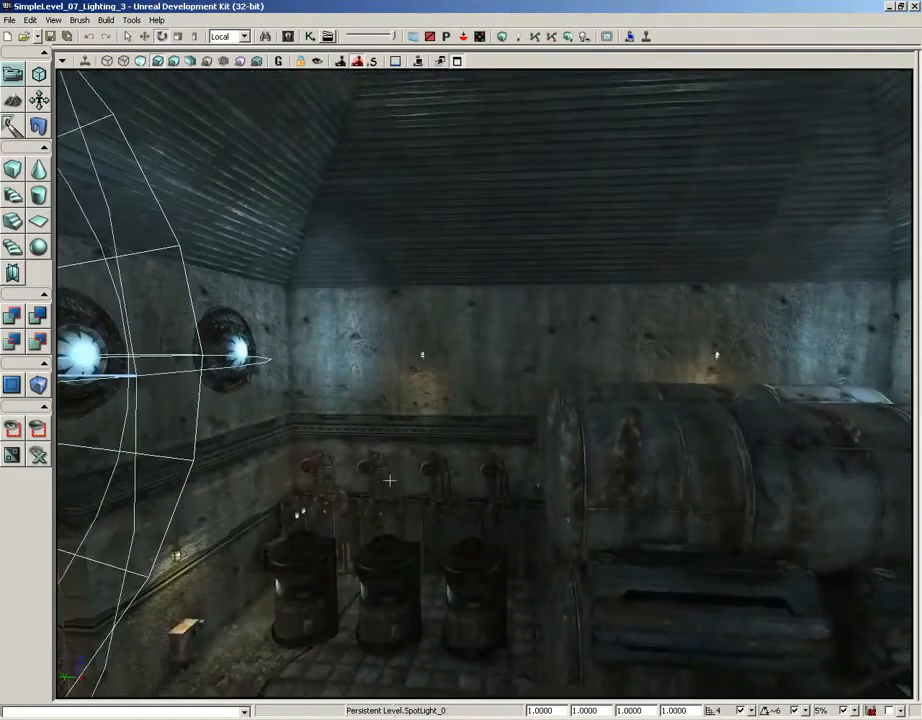
left_click_drag(463, 436, 262, 486)
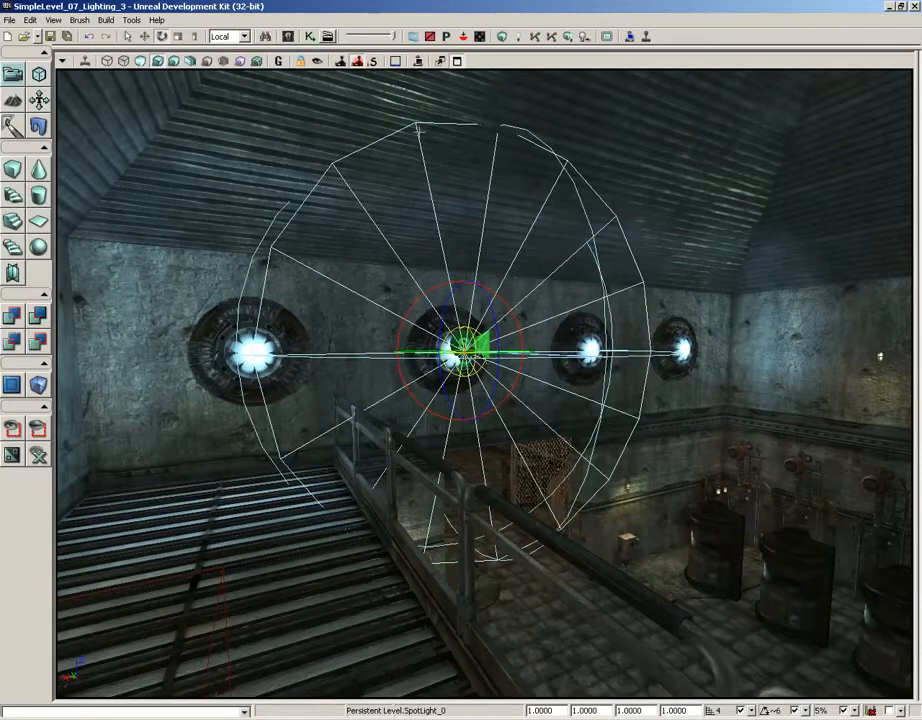
left_click_drag(669, 499, 702, 484)
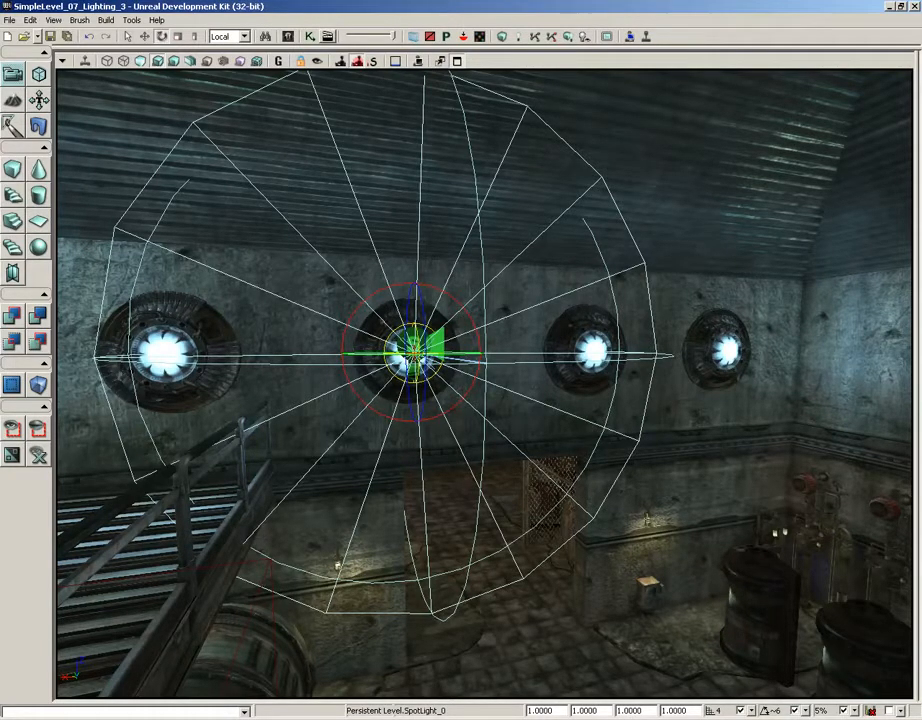
Create an archetype from the blue wall spotlight in package Zak_LightPackage, group Spotlights, named SmallBlueSpotlight.
left_click(403, 418)
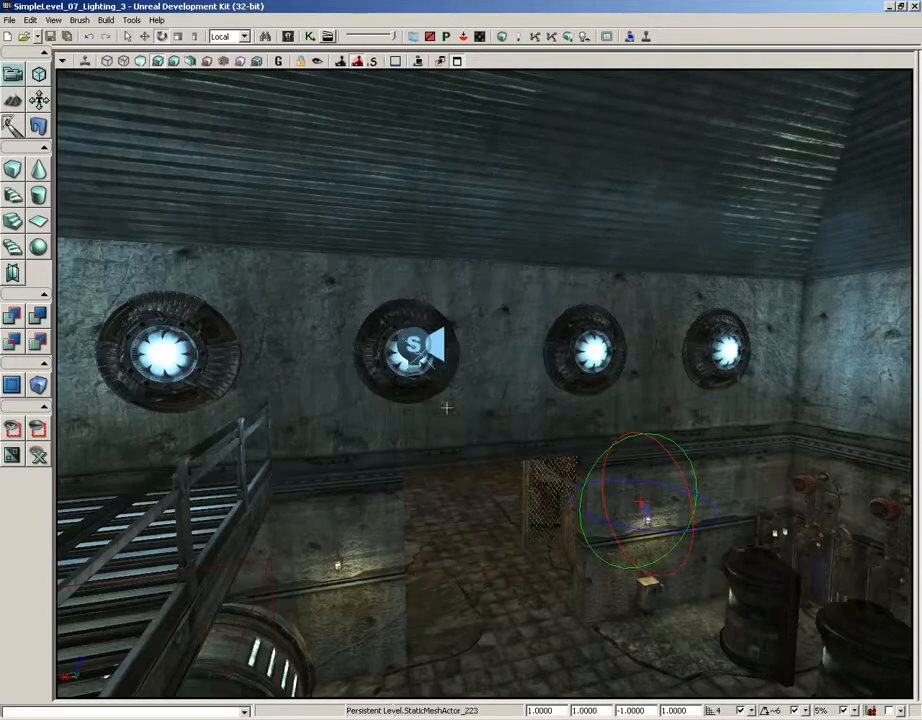
left_click(414, 335)
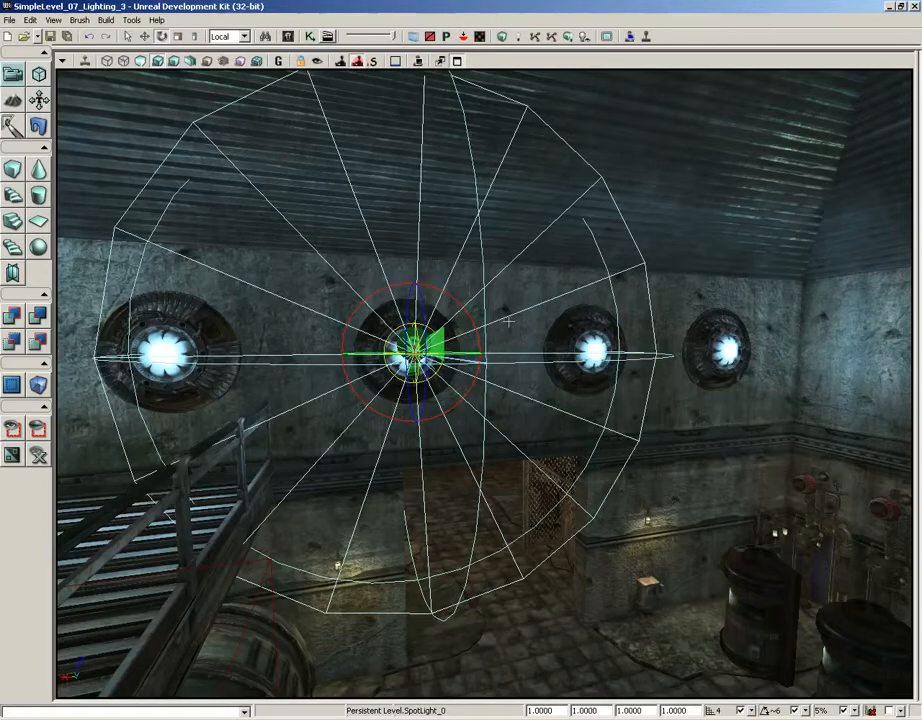
left_click_drag(532, 483, 485, 335)
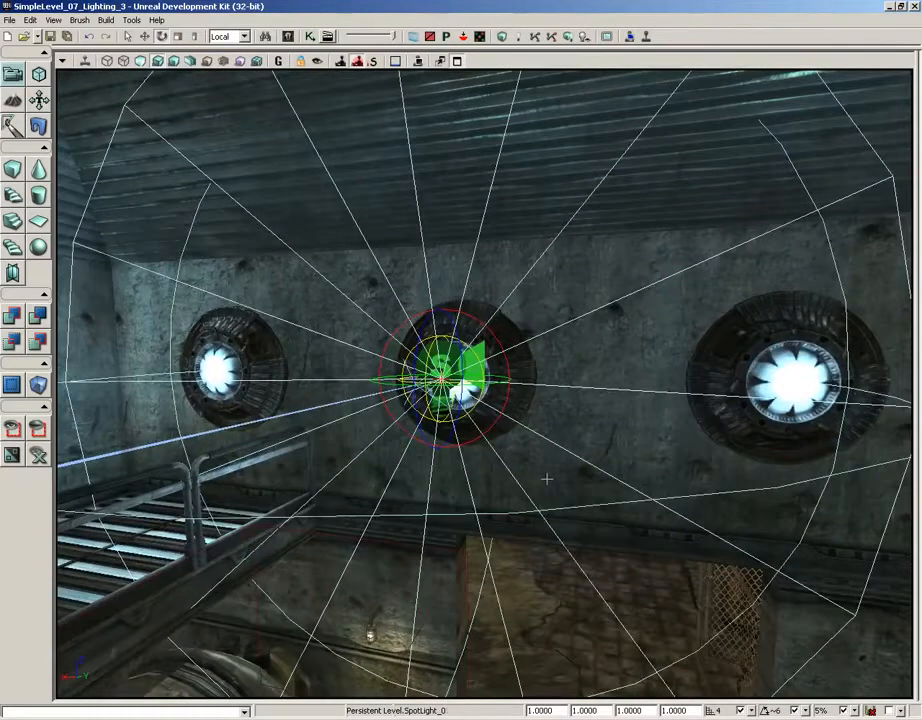
mouse_move(535, 480)
left_mouse_down()
mouse_move(469, 447)
mouse_move(547, 479)
left_mouse_up()
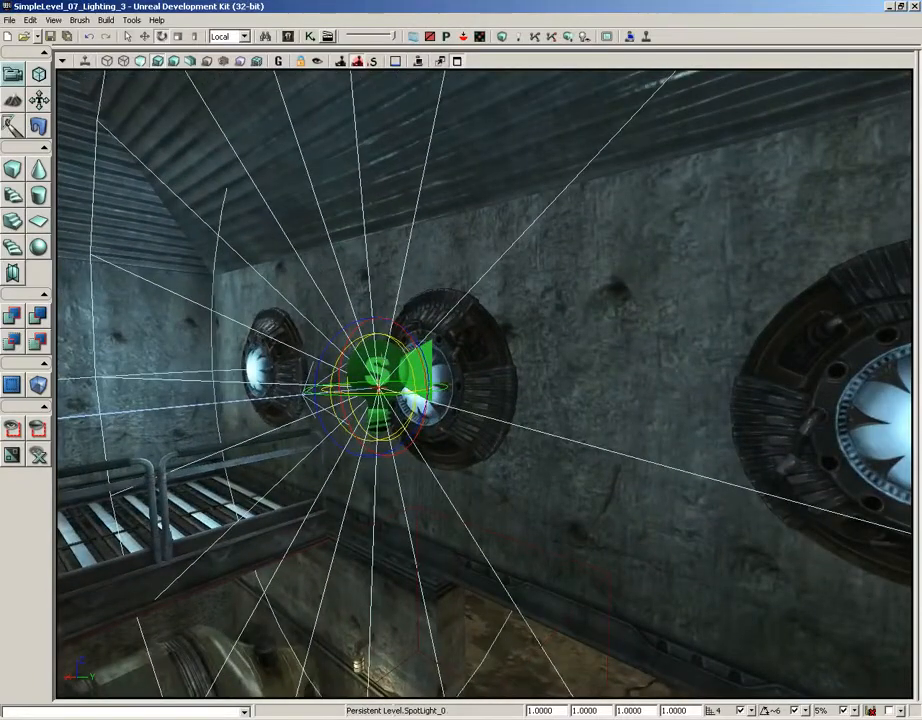
right_click(382, 350)
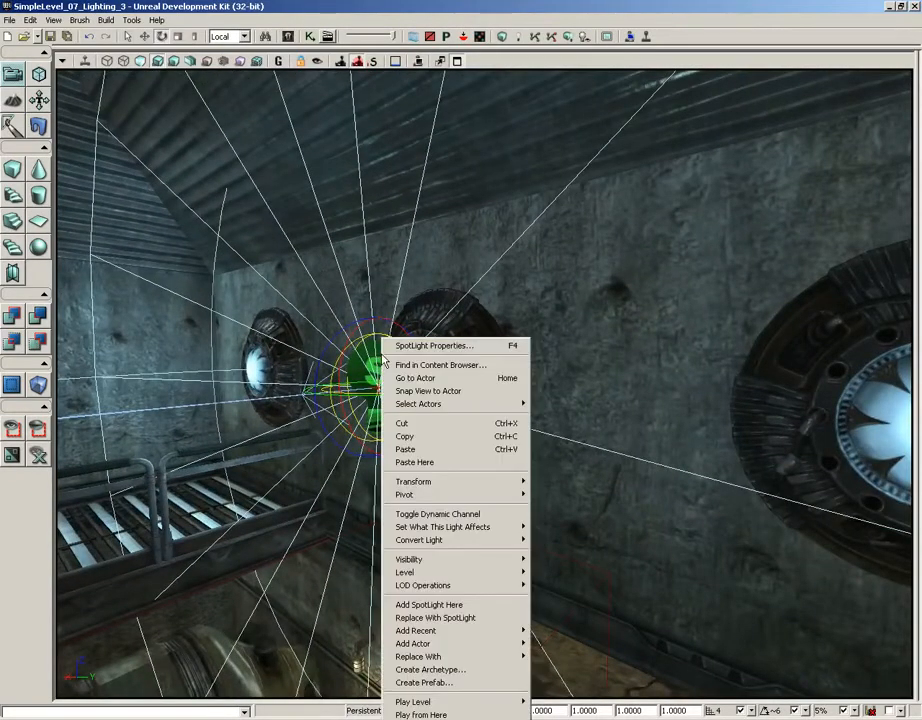
left_click(412, 672)
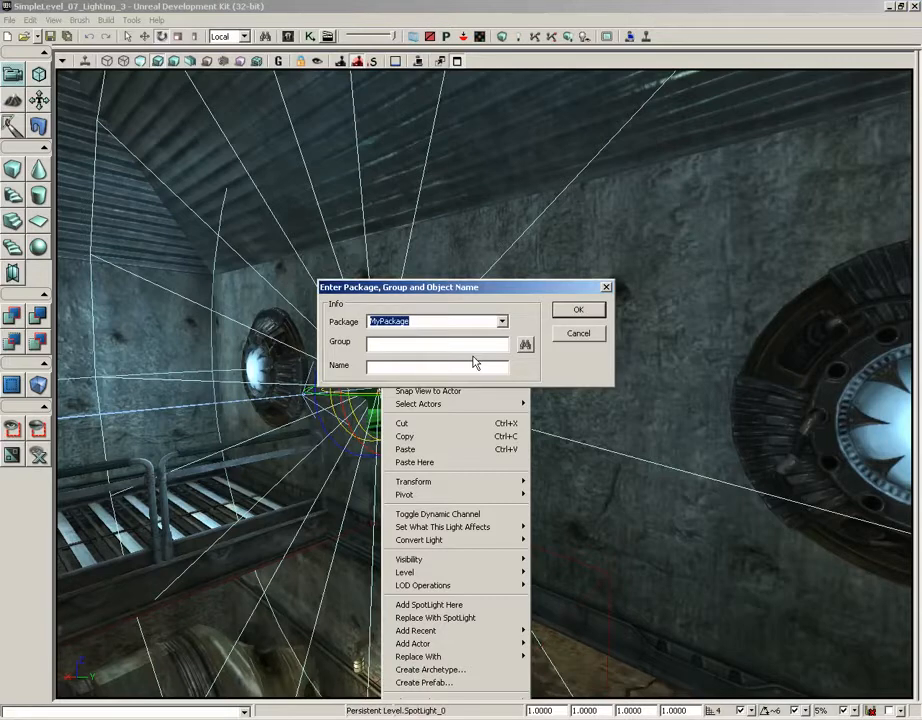
type("z")
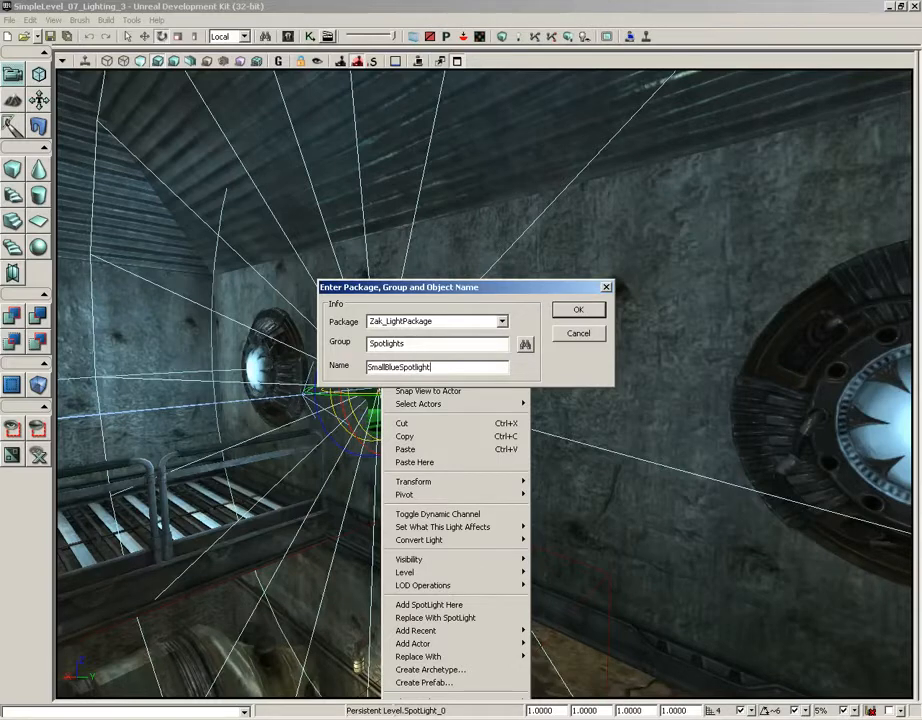
left_click(578, 309)
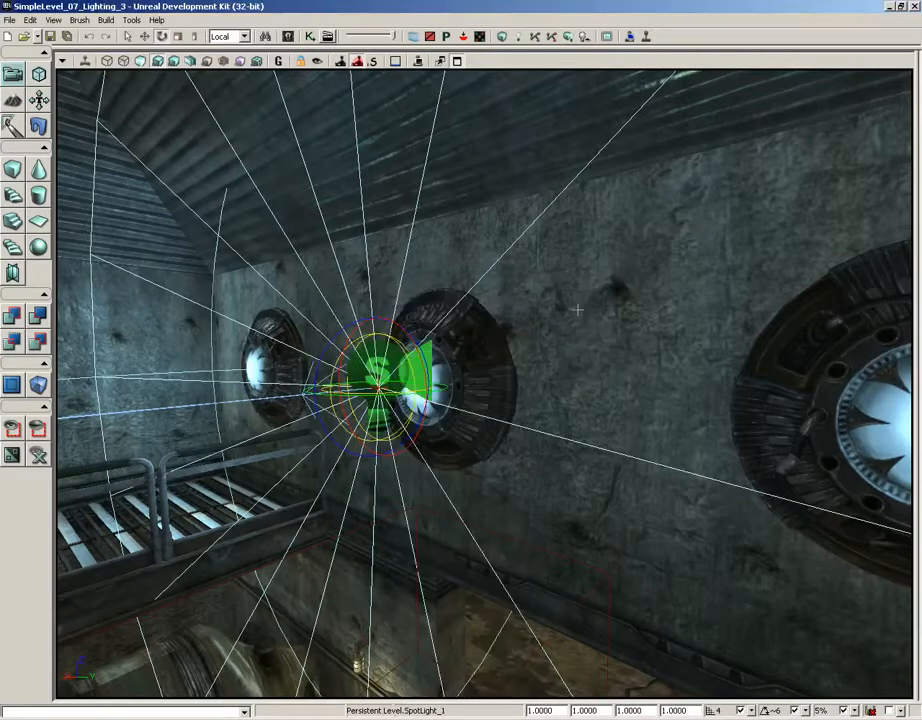
Show the SmallBlueSpotlight archetype in the Content Browser beside the viewport and delete the original spotlight from the level.
left_click(288, 36)
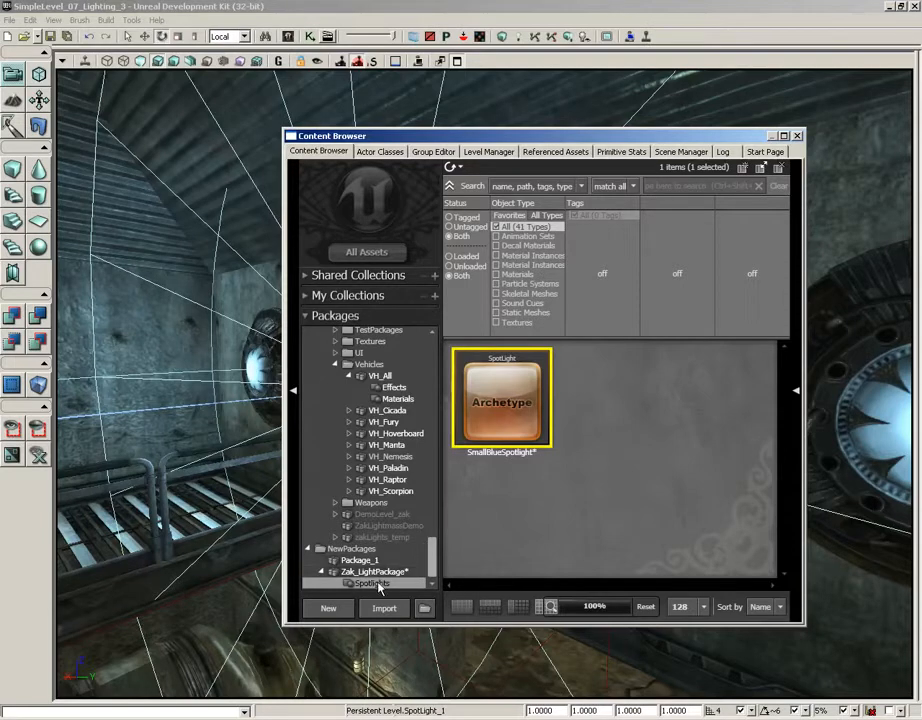
mouse_move(510, 404)
left_click_drag(511, 141, 786, 160)
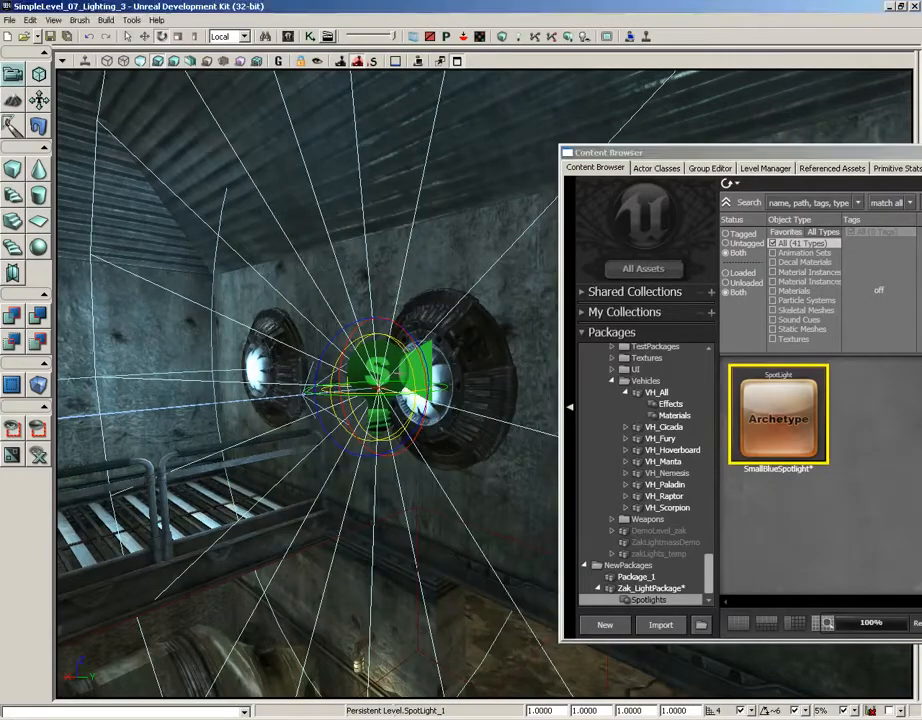
key("Delete")
Place a SmallBlueSpotlight archetype instance on each of the four round light fixtures along the first wall.
left_click_drag(466, 406, 530, 365)
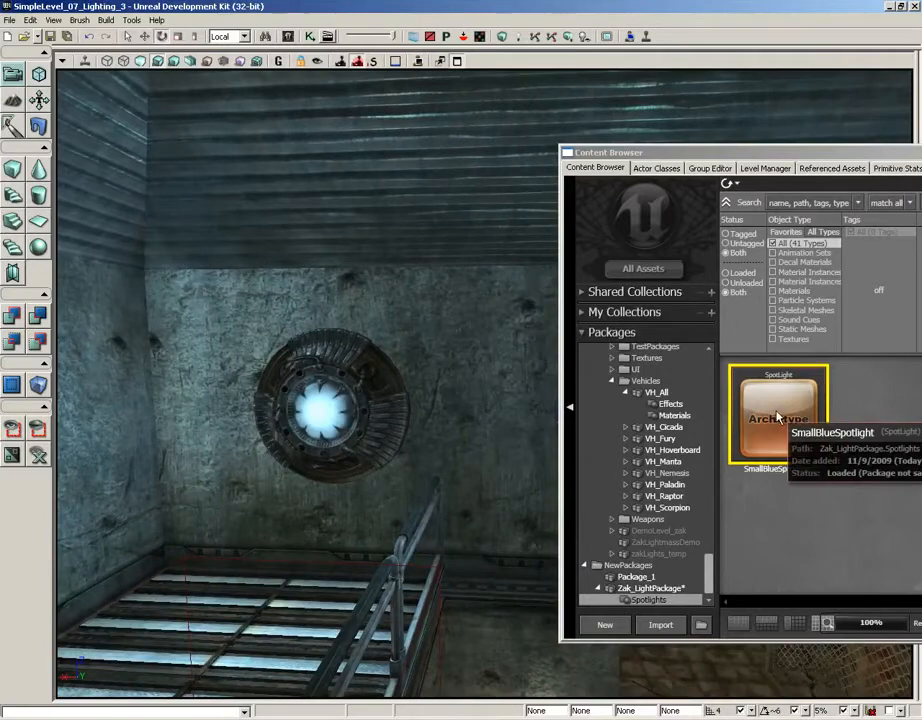
left_click_drag(776, 417, 245, 430)
left_click_drag(243, 539, 335, 520)
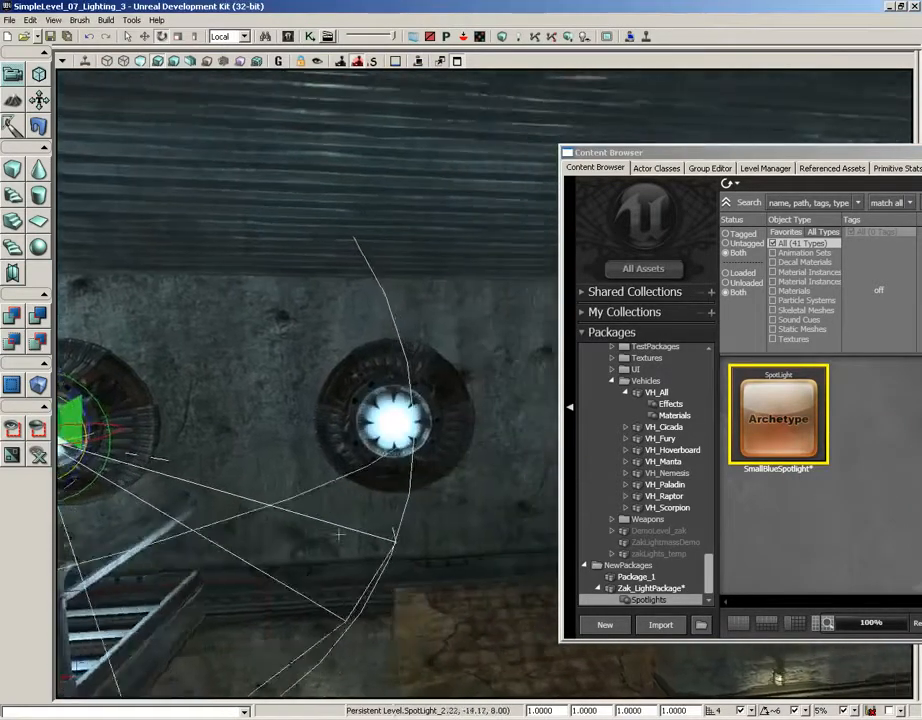
left_click_drag(778, 417, 292, 408)
left_click_drag(191, 523, 531, 477)
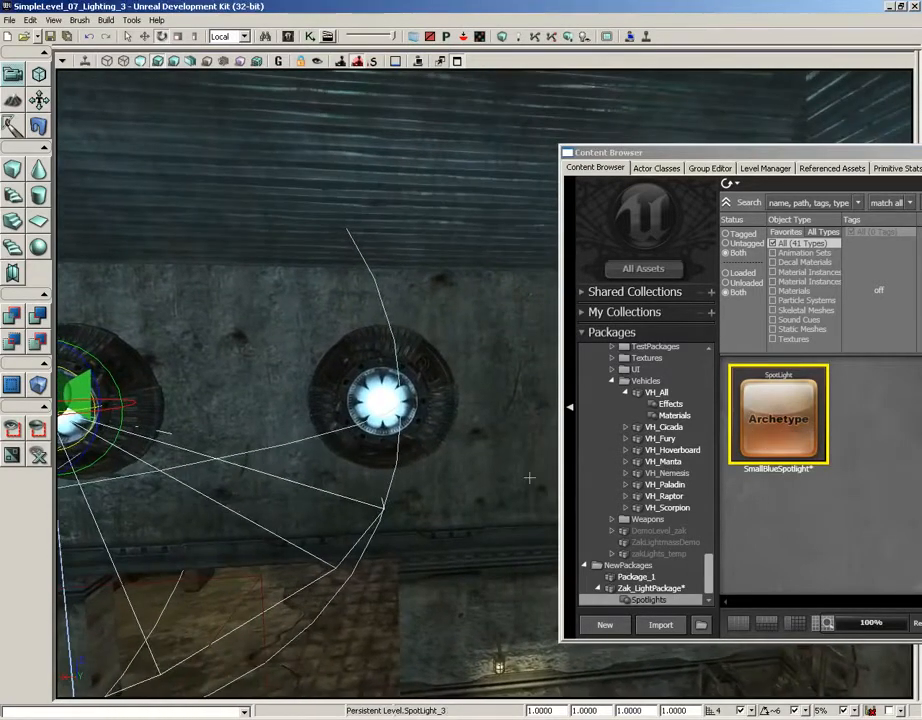
left_click_drag(462, 420, 382, 408)
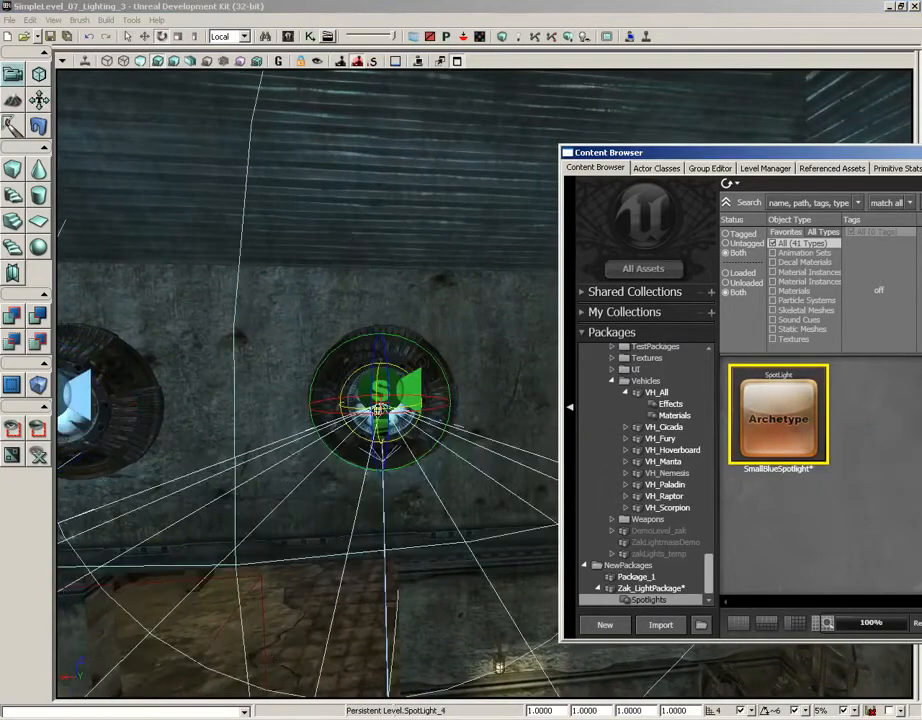
left_click_drag(140, 492, 391, 398)
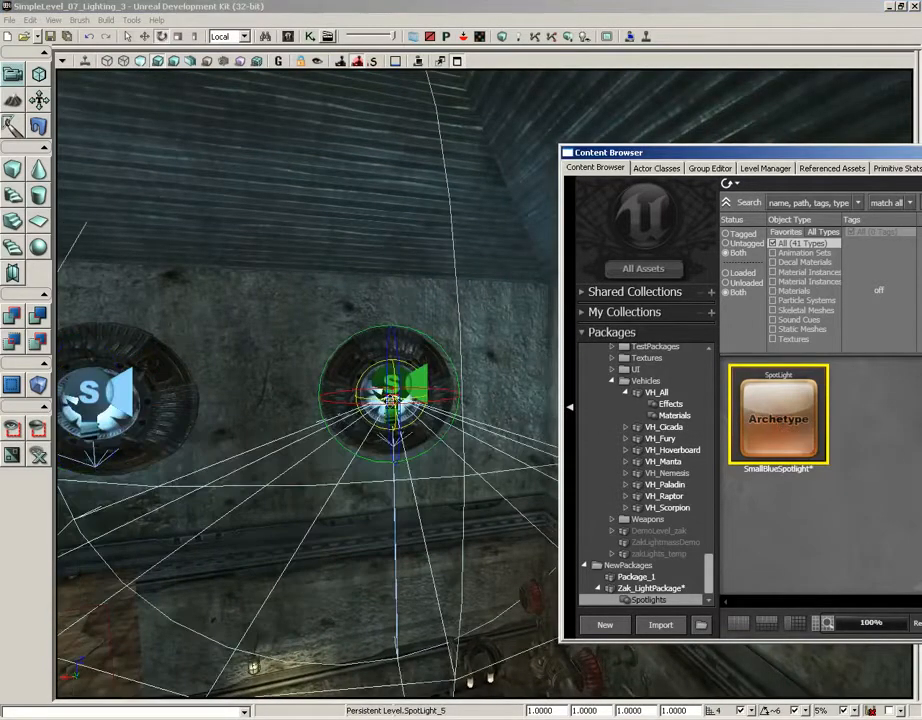
Select the four new spotlights together and rotate them to point straight out from the wall into the room.
left_click_drag(276, 436, 305, 424)
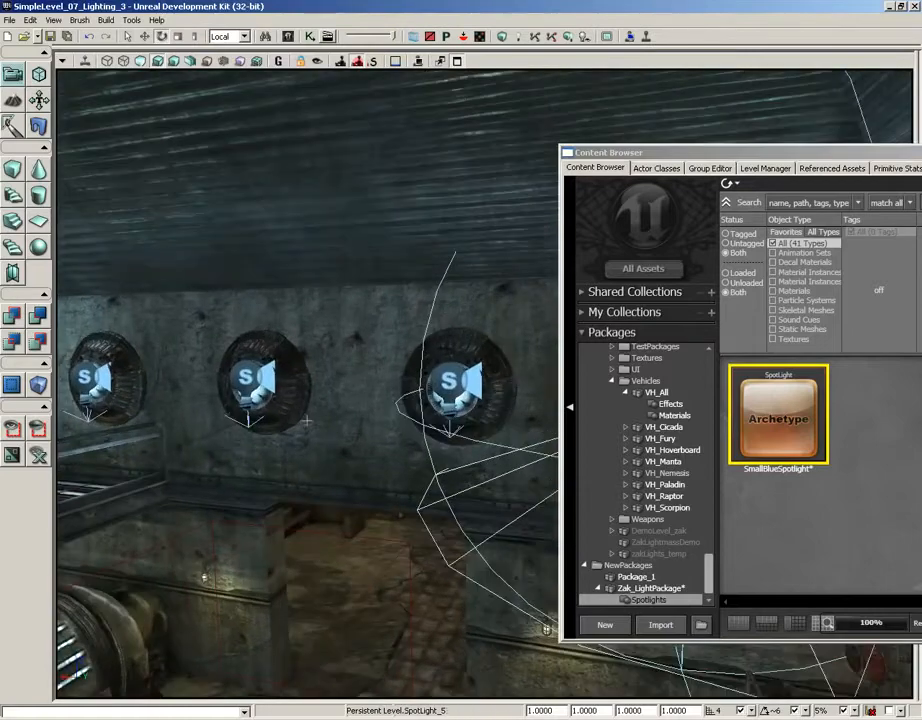
left_click(449, 379, "ctrl")
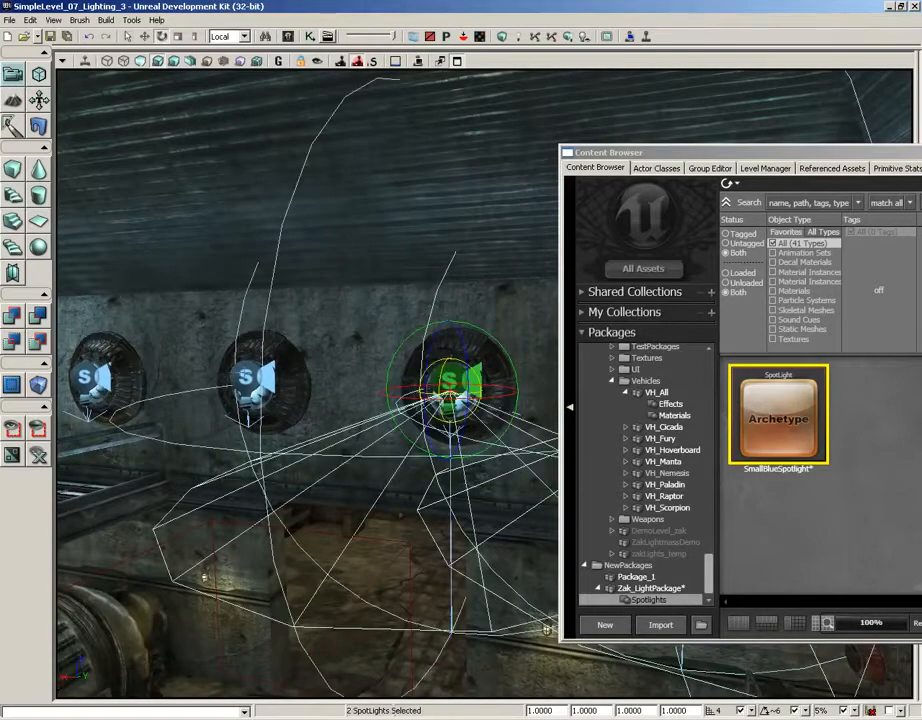
left_click(248, 378, "ctrl")
left_click(88, 378, "ctrl")
left_click_drag(358, 315, 284, 299)
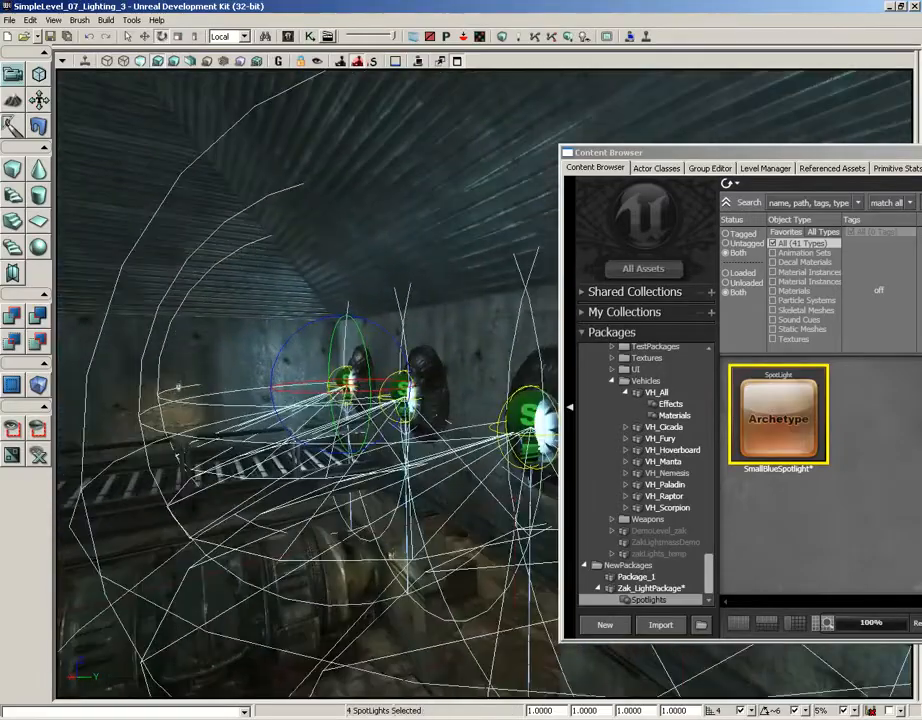
left_click_drag(276, 364, 57, 279)
Place a SmallBlueSpotlight archetype instance on each of the four round light fixtures along the opposite wall.
left_click_drag(300, 326, 427, 353)
left_click_drag(755, 405, 243, 420)
left_click_drag(310, 511, 397, 490)
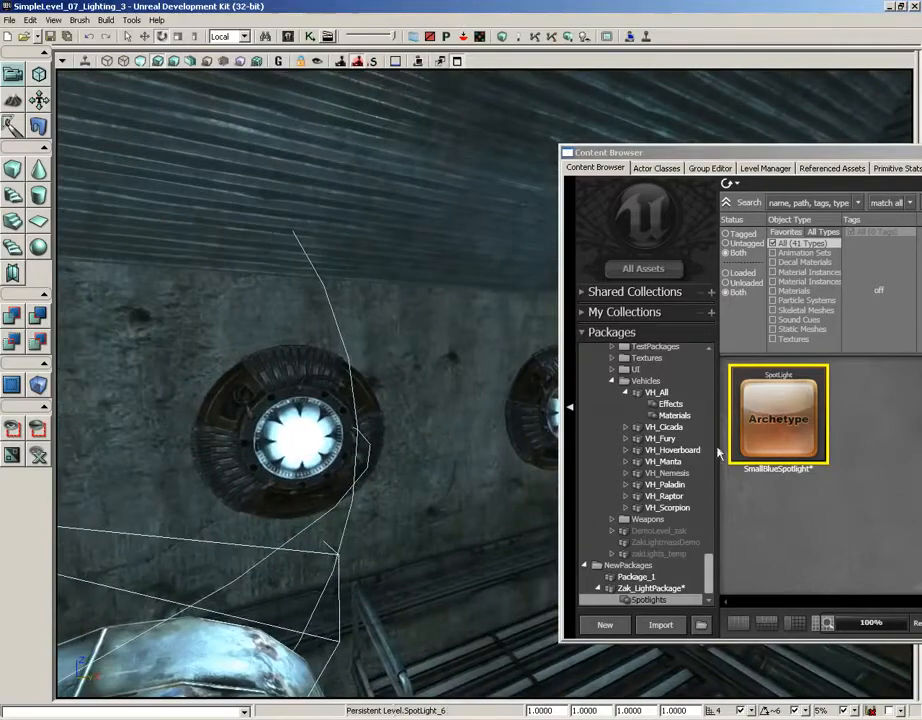
left_click_drag(762, 422, 236, 566)
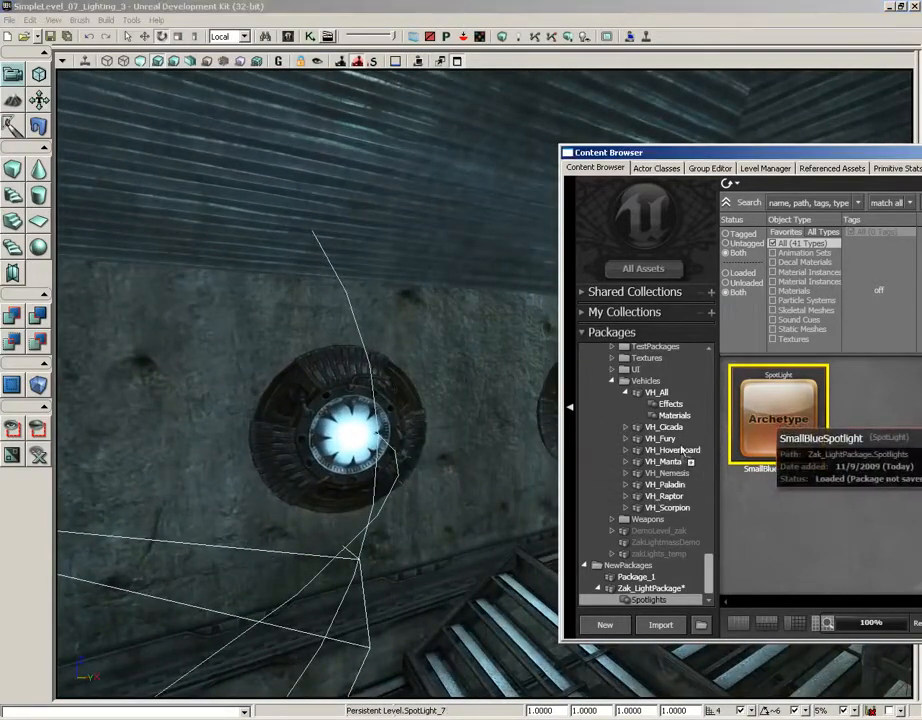
left_click_drag(775, 420, 330, 490)
left_click_drag(632, 465, 161, 675)
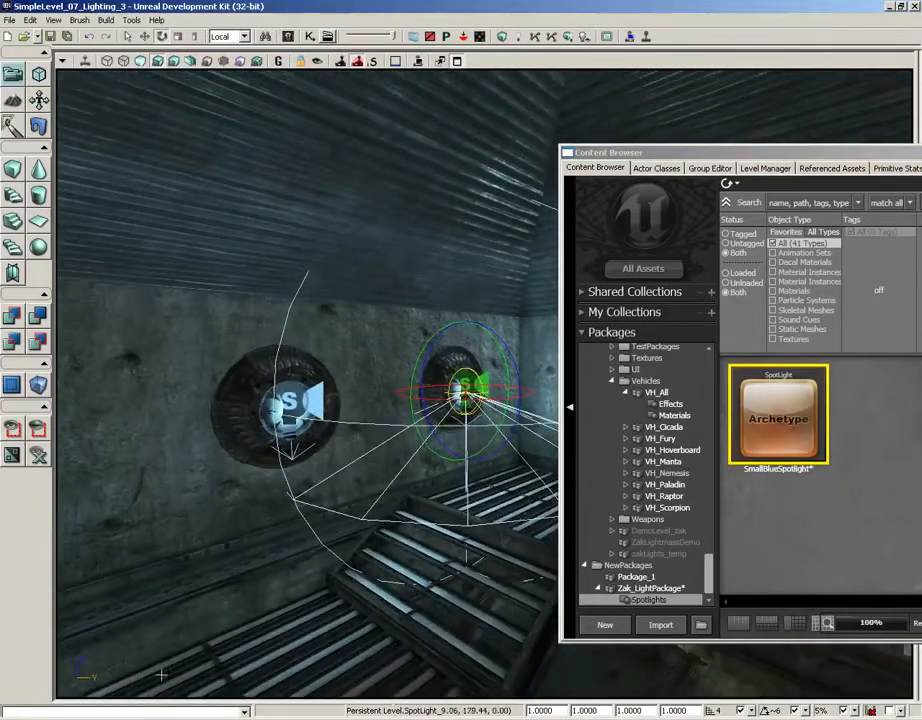
Select all four spotlights on the opposite wall and rotate them to face straight out into the room.
left_click(292, 404, "ctrl")
left_click_drag(292, 404, 369, 337)
left_click(232, 388, "ctrl")
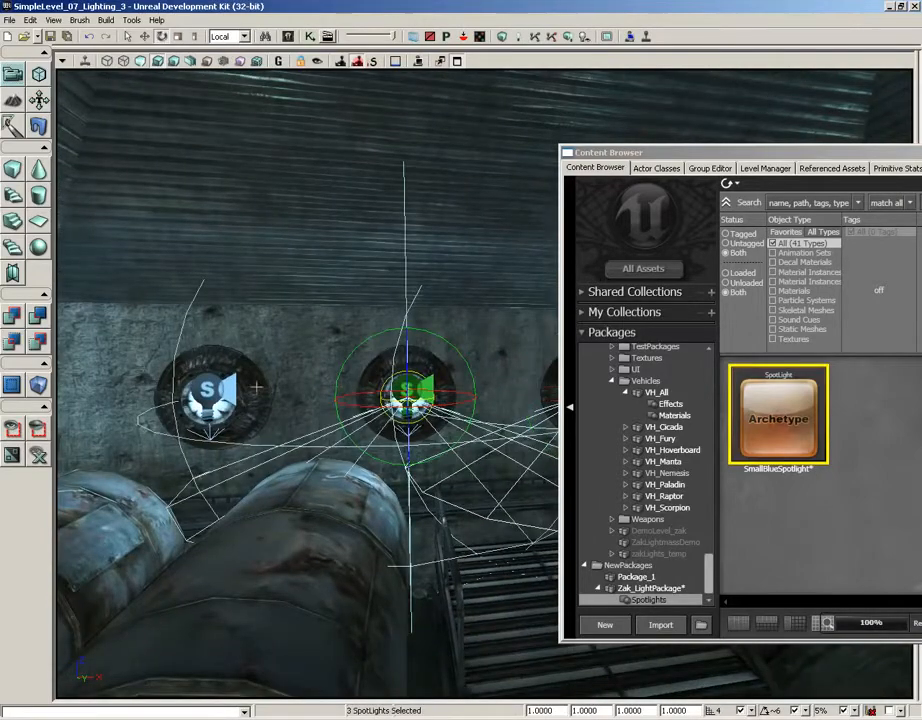
left_click(209, 389, "ctrl")
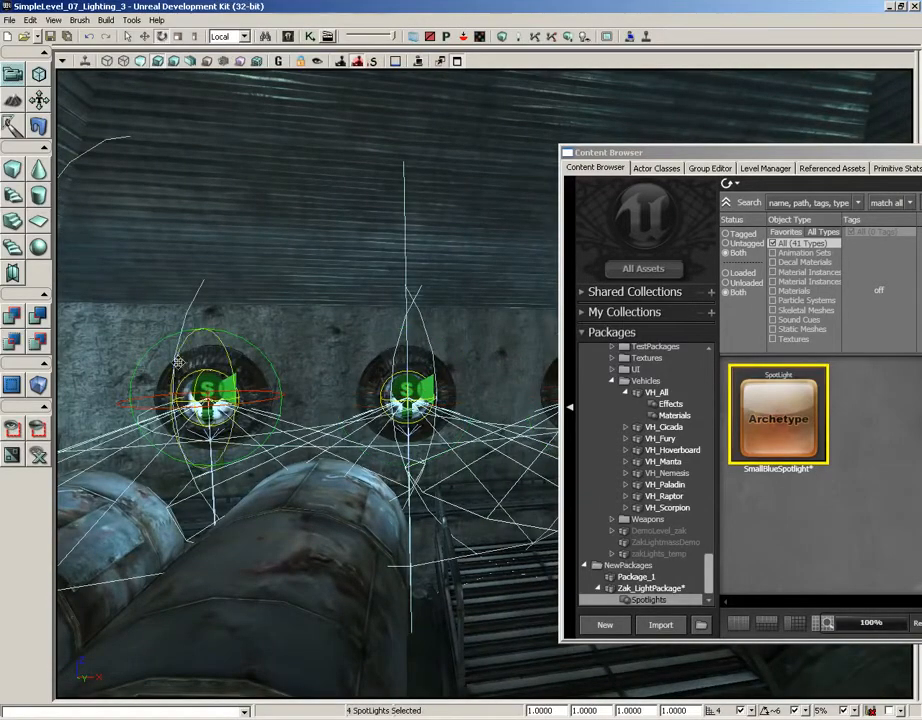
left_click_drag(178, 362, 225, 76)
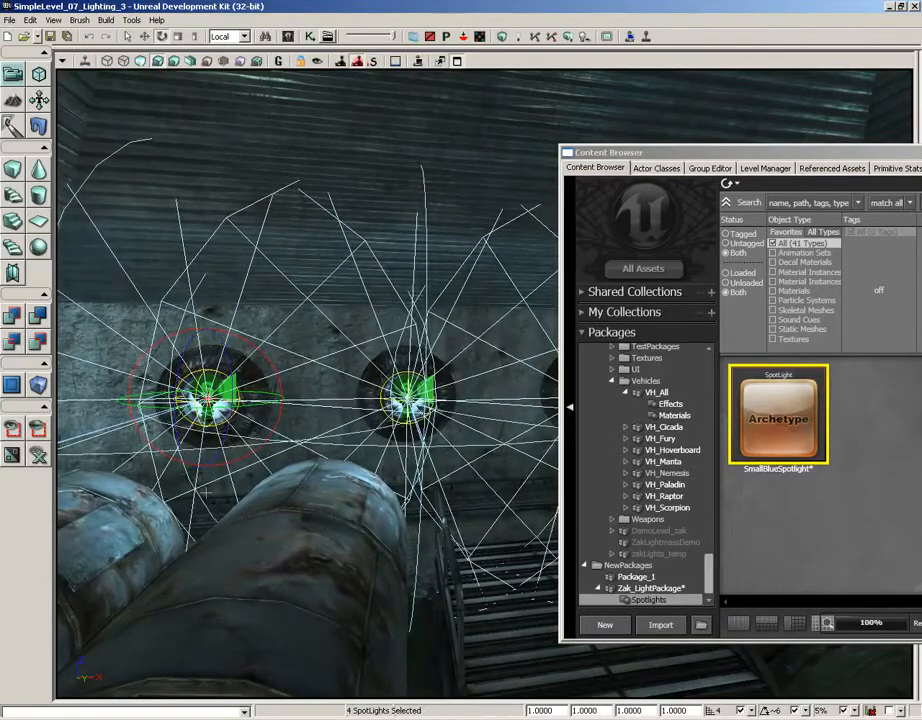
Move each spotlight on the opposite wall along its aim direction so it sits just in front of its fixture.
left_click_drag(250, 549, 383, 452)
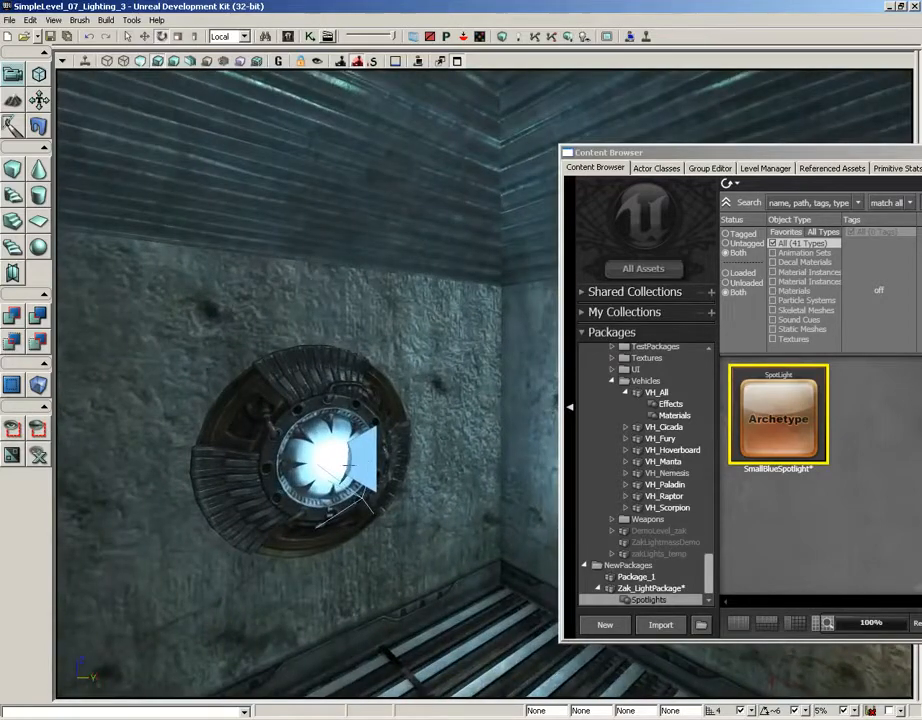
left_click(350, 484)
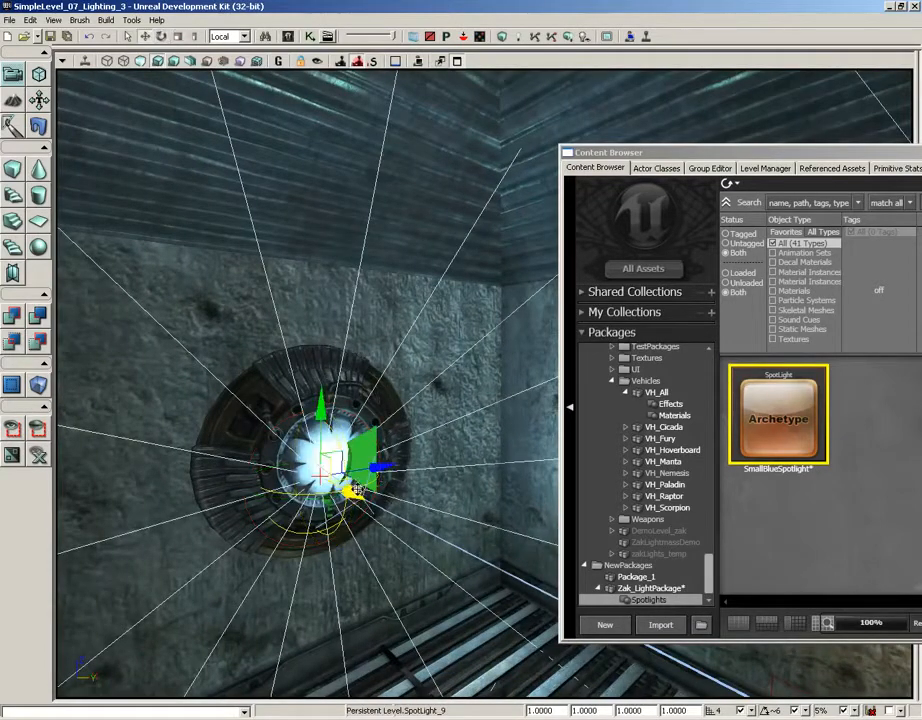
left_click_drag(356, 490, 193, 453)
left_click(348, 471)
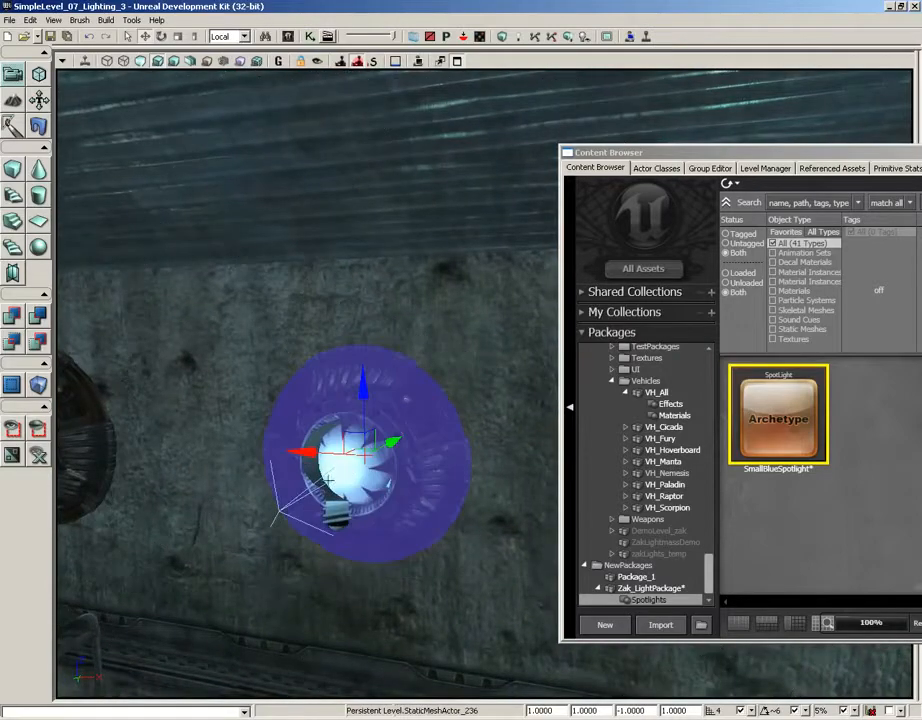
left_click(330, 485)
left_click_drag(302, 498, 150, 262)
left_click(424, 452)
left_click_drag(385, 482, 352, 487)
left_click(322, 396)
left_click_drag(250, 414, 120, 420)
left_click_drag(413, 470, 413, 388)
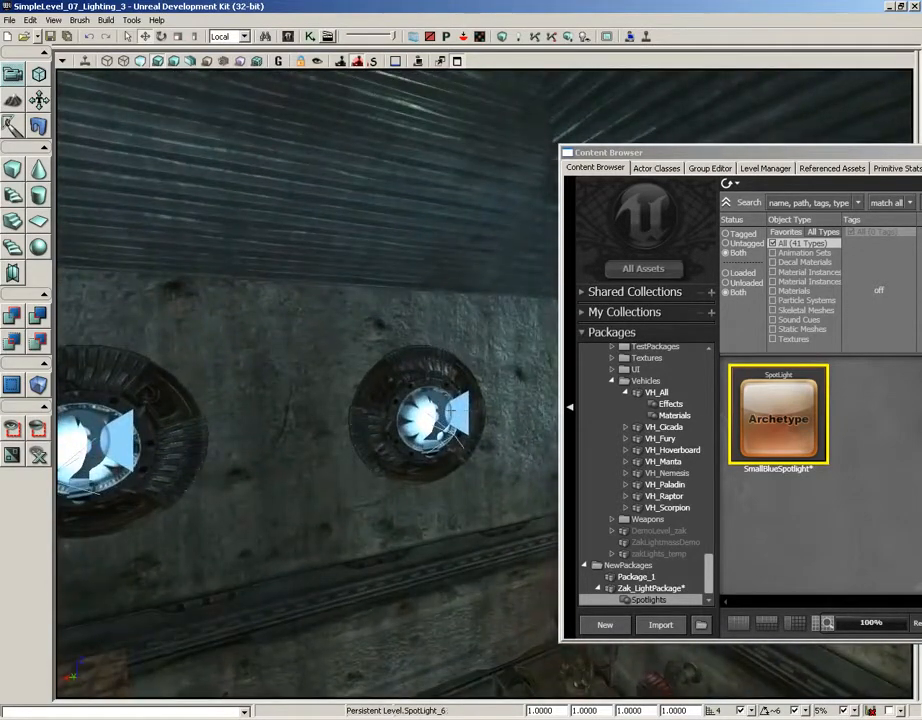
Select the first wall's four spotlights together, shift them slightly out from their fixtures, and clear the selection.
left_click(425, 418)
left_click(110, 452, "ctrl")
left_click_drag(110, 452, 357, 418)
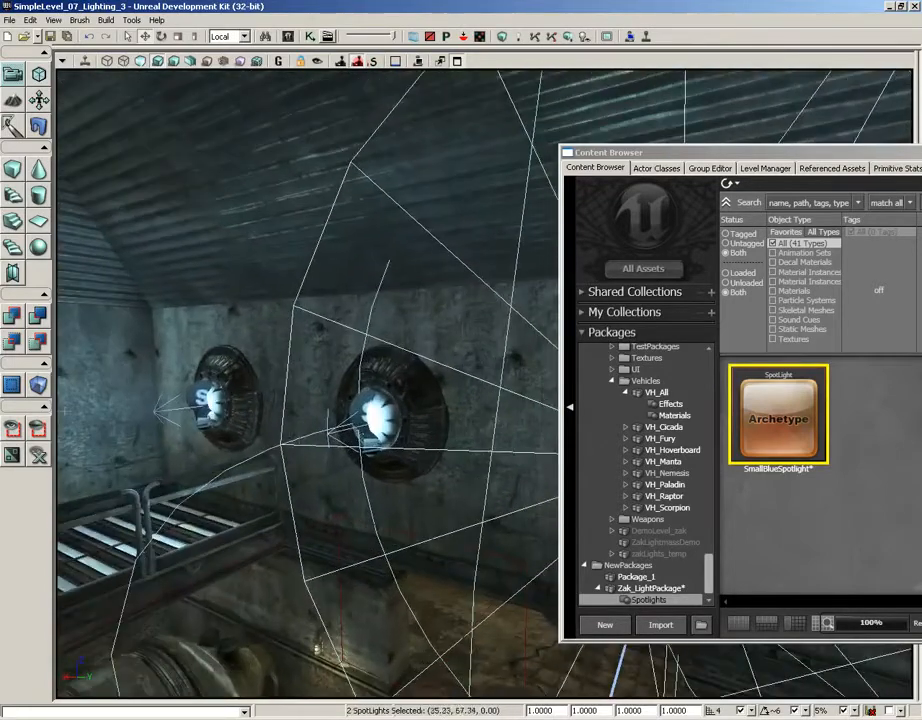
left_click(357, 418, "ctrl")
left_click(200, 398, "ctrl")
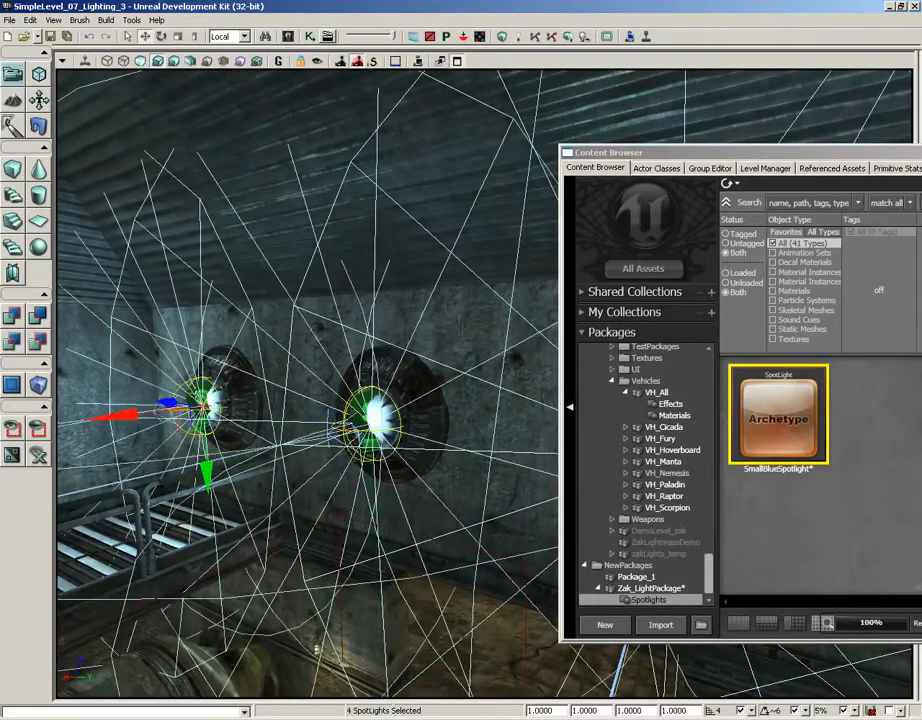
left_click_drag(150, 430, 265, 340, "shift")
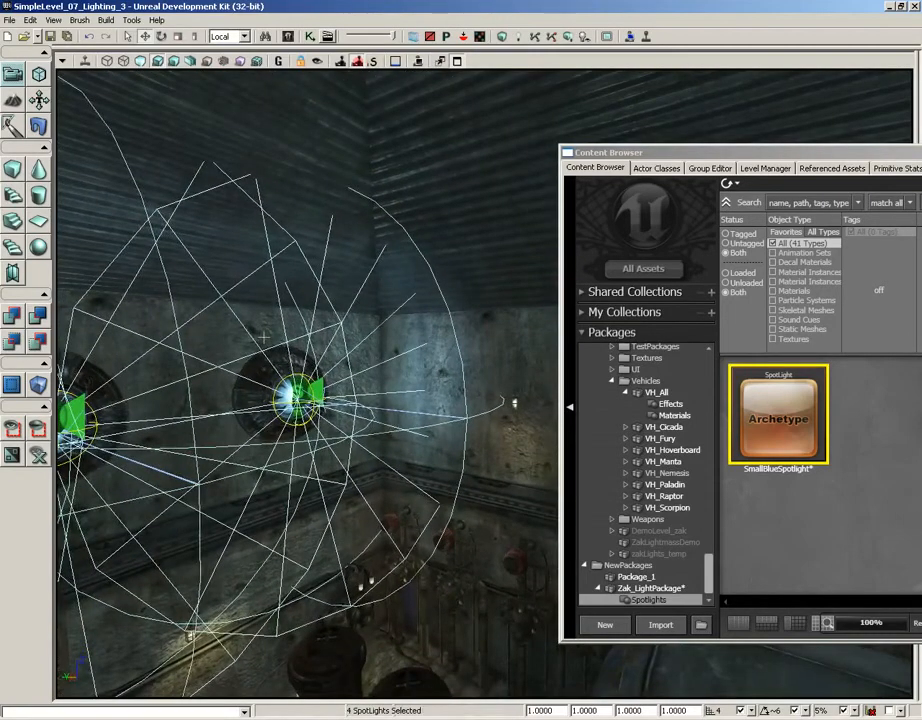
left_click(504, 350)
key("Escape")
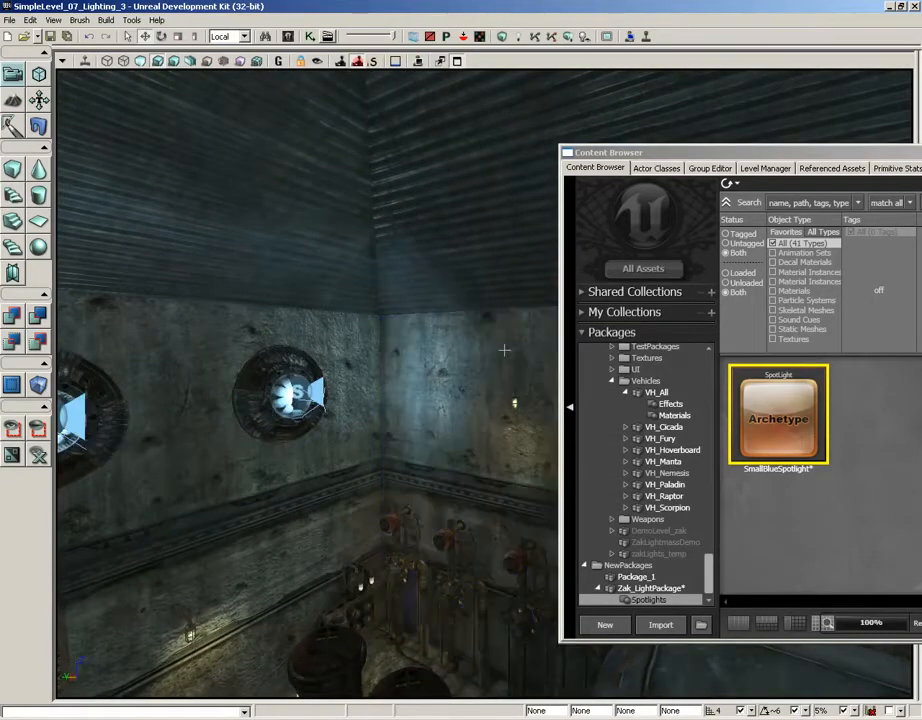
left_click_drag(464, 399, 733, 585)
Open the SmallBlueSpotlight archetype's properties, close the Content Browser, and keep the wall spotlights in view beside the properties.
left_click_drag(781, 159, 521, 124)
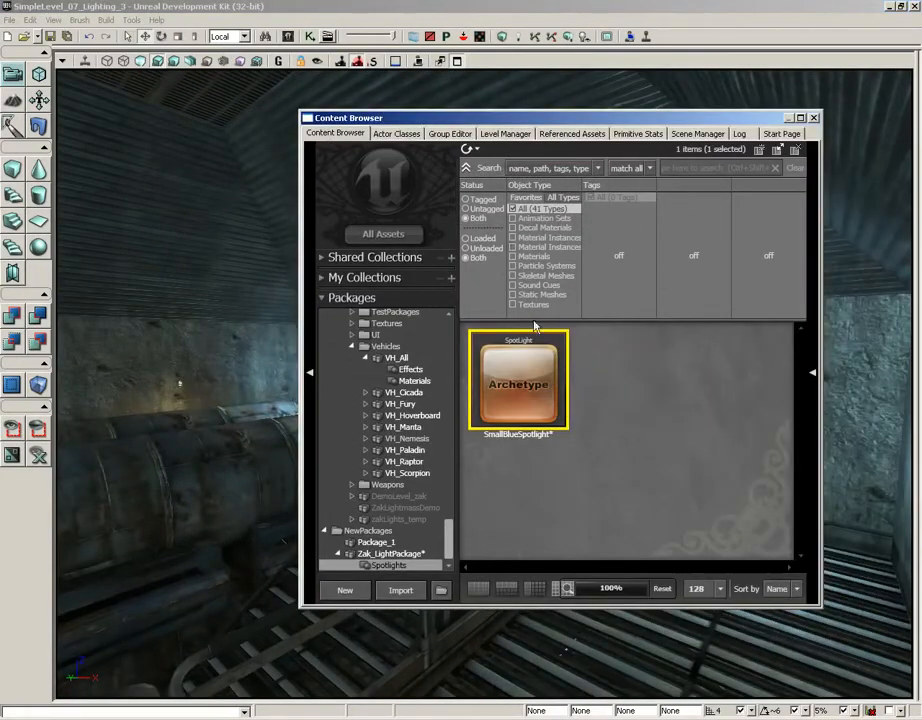
double_click(503, 389)
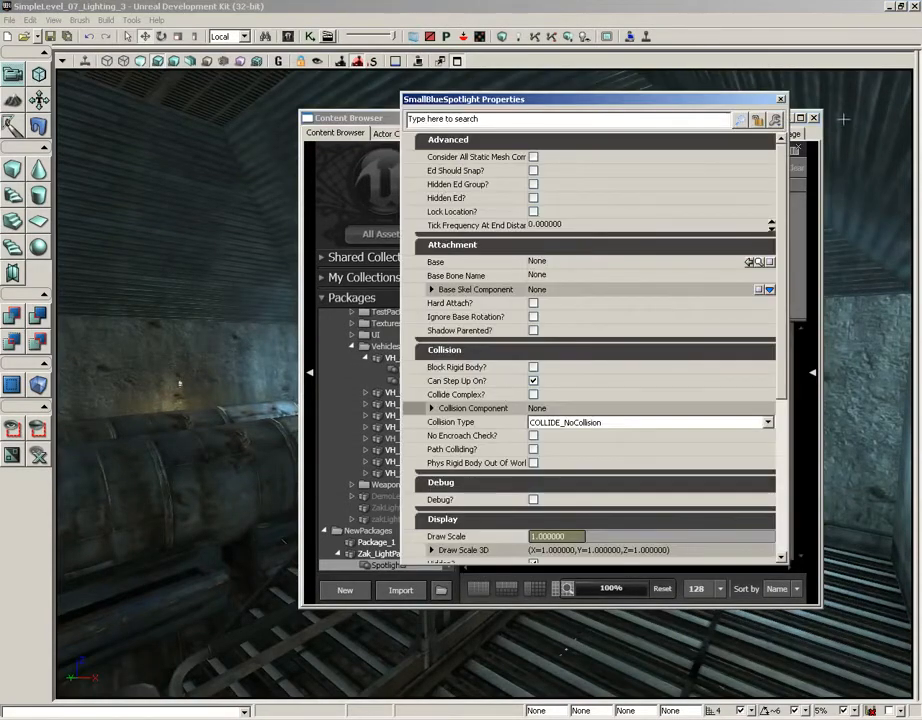
left_click_drag(354, 118, 326, 175)
left_click(786, 175)
left_click_drag(652, 99, 709, 94)
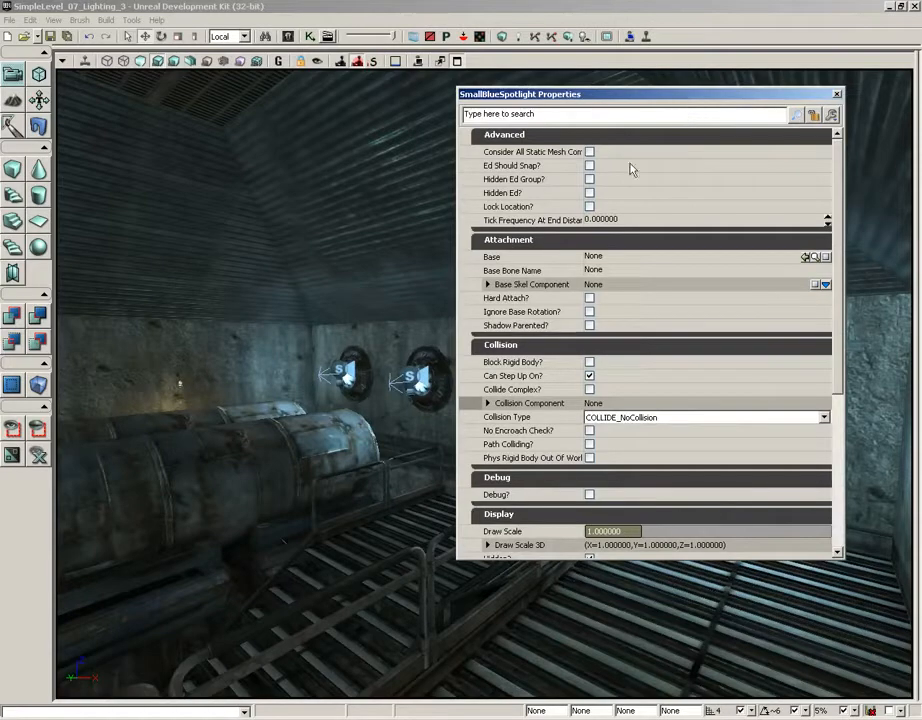
Collapse every property category except Light, and expand the archetype's Light Component down to its LightComponent settings.
left_click(533, 140)
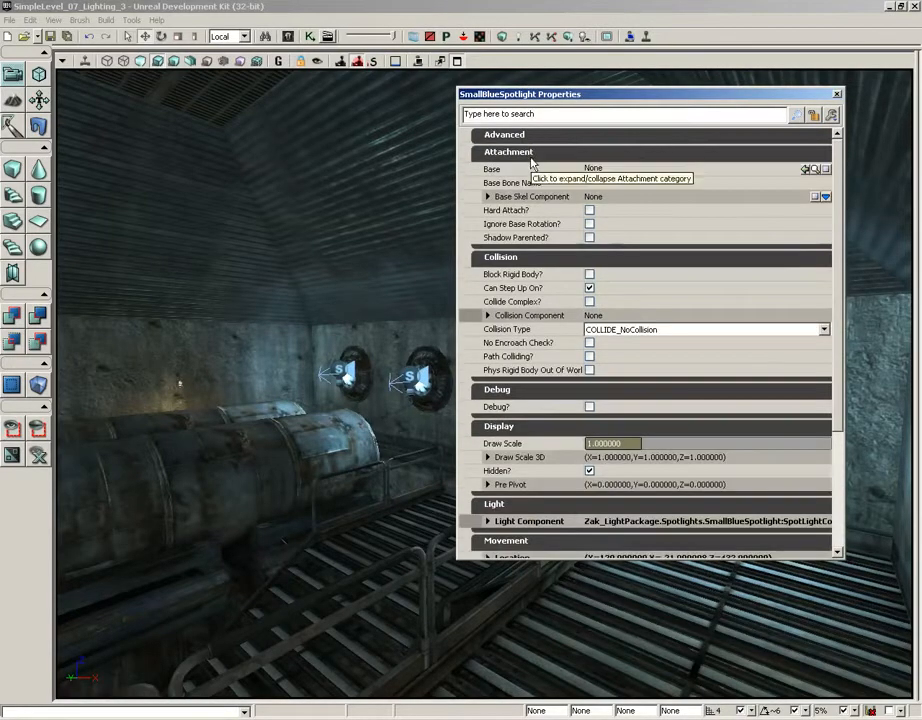
left_click(473, 153)
left_click(474, 170)
left_click(526, 187)
left_click(519, 204)
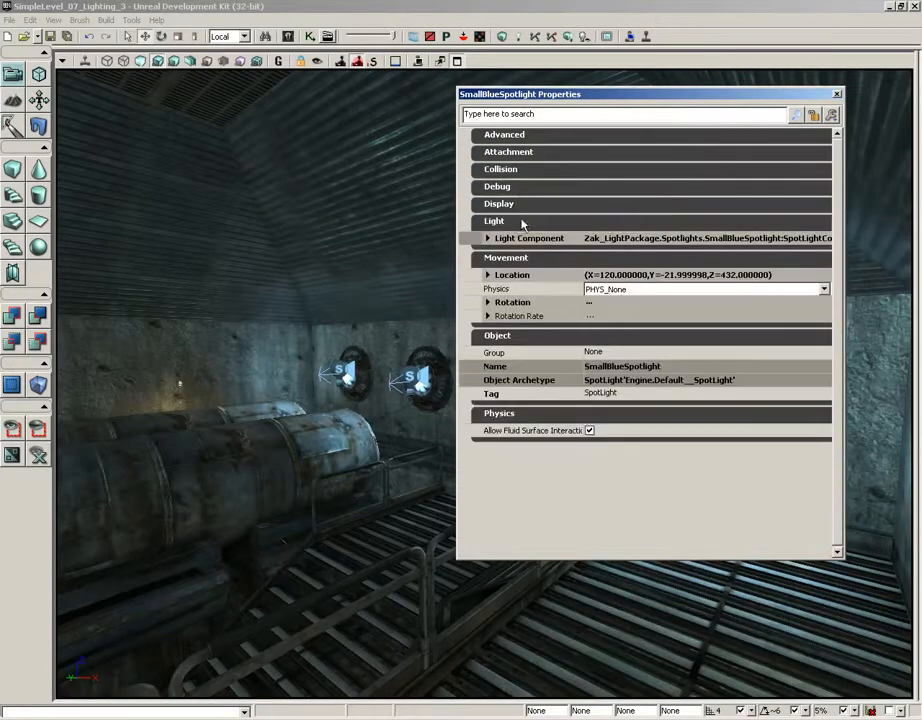
left_click(519, 259)
left_click(490, 275)
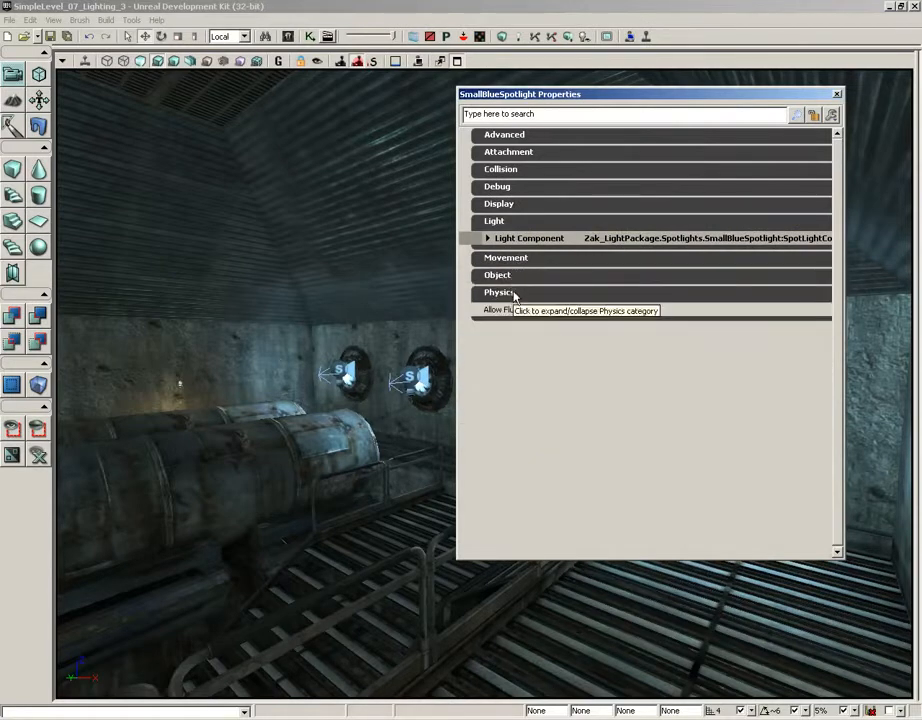
left_click(492, 291)
left_click(515, 240)
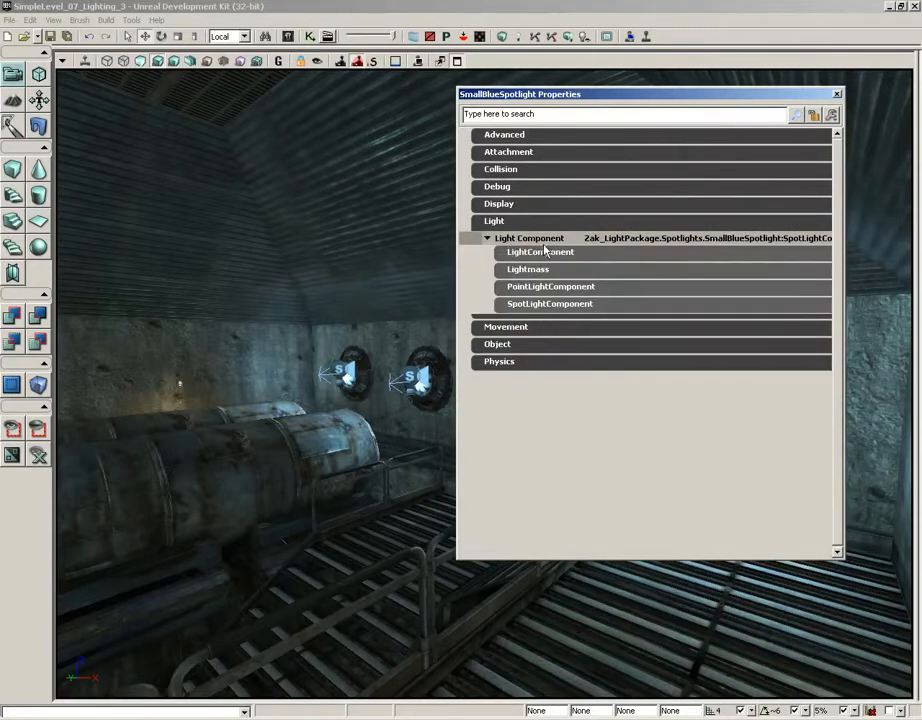
left_click(538, 253)
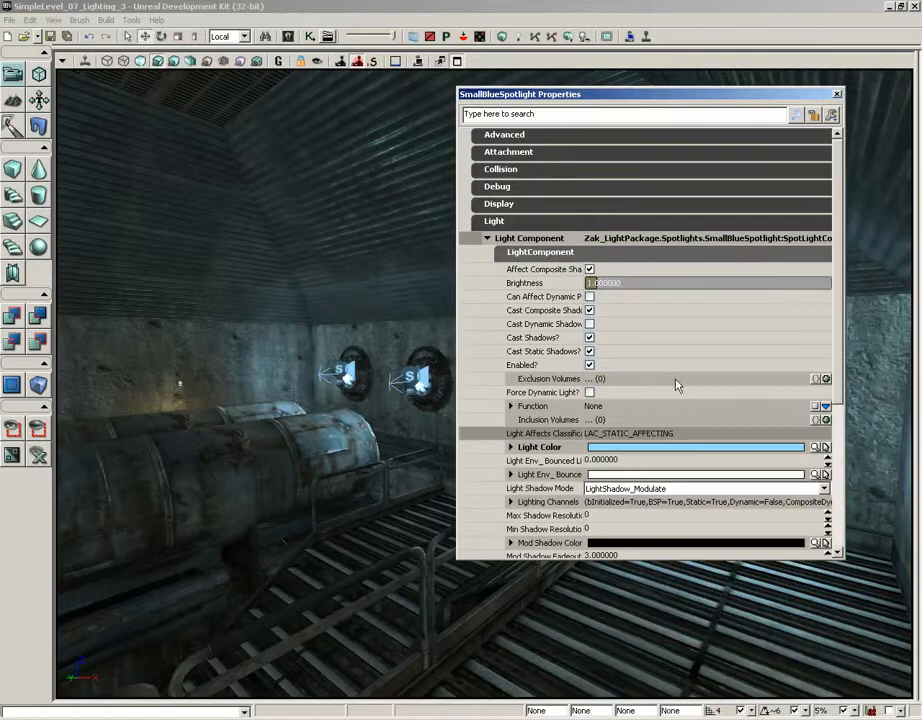
Expand the archetype's Light Color, set its R value to 255, and view the effect on the wall spotlights.
left_click(684, 446)
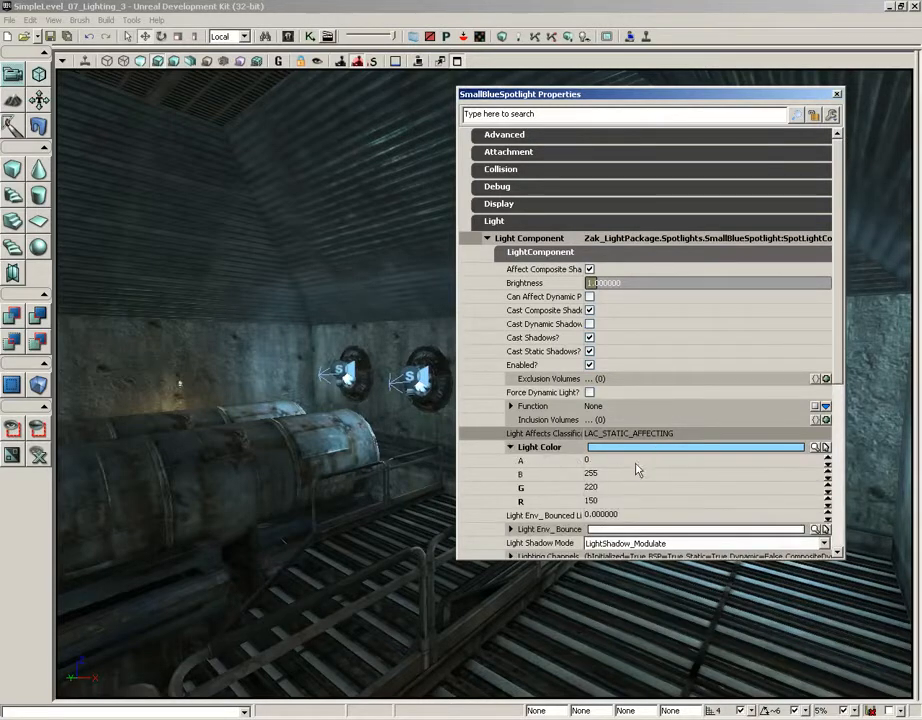
left_click(598, 501)
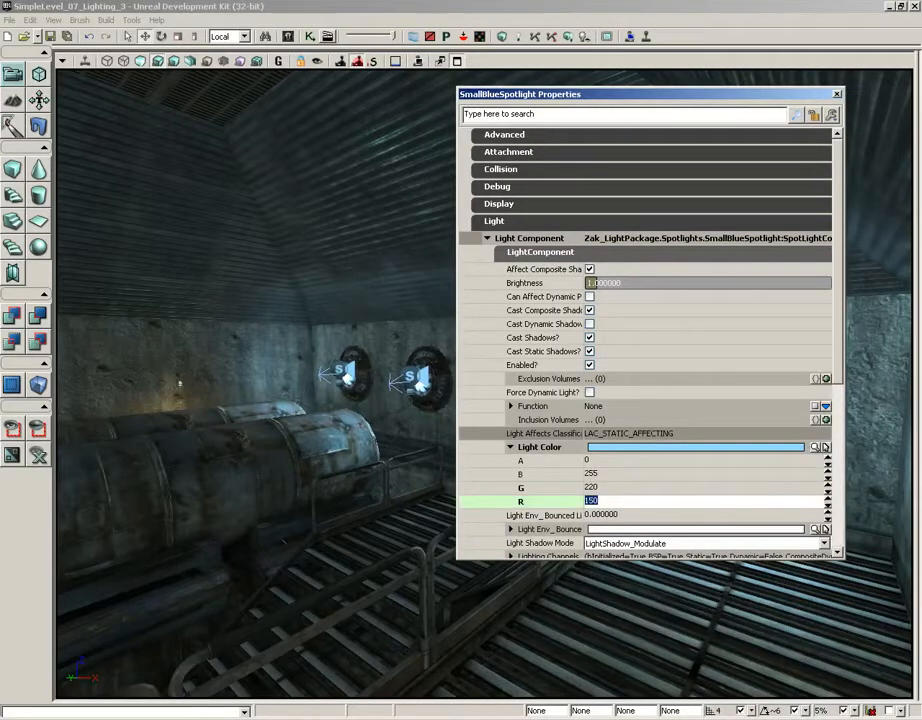
type("255")
key("Return")
right_click_drag(386, 425, 247, 397)
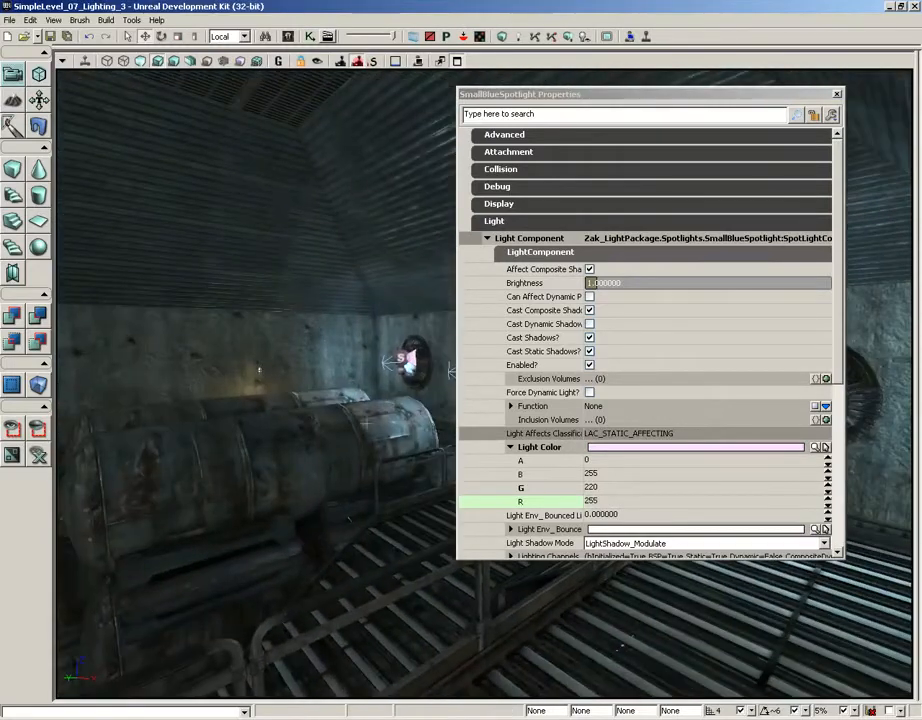
Set the archetype's Light Color R value to 150, check the wall spotlights, and close the properties.
left_click(642, 501)
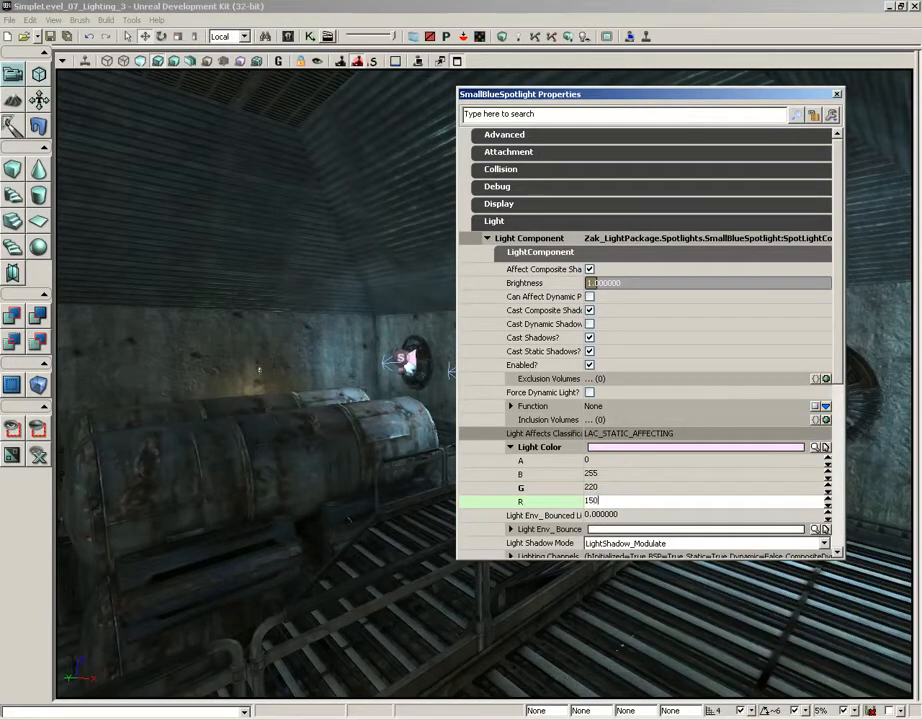
key("Return")
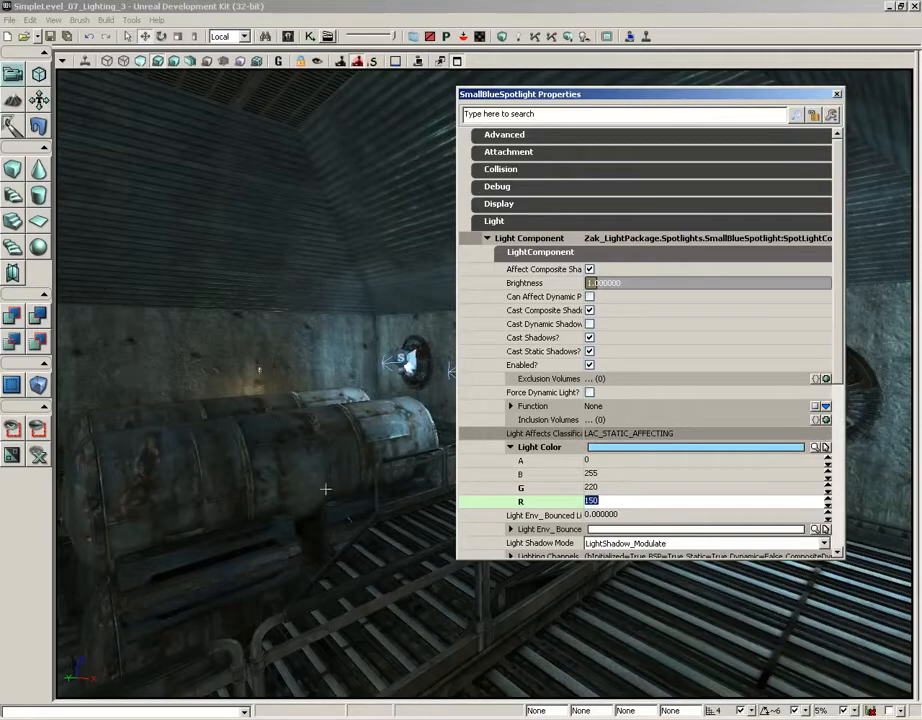
left_click_drag(270, 455, 268, 456)
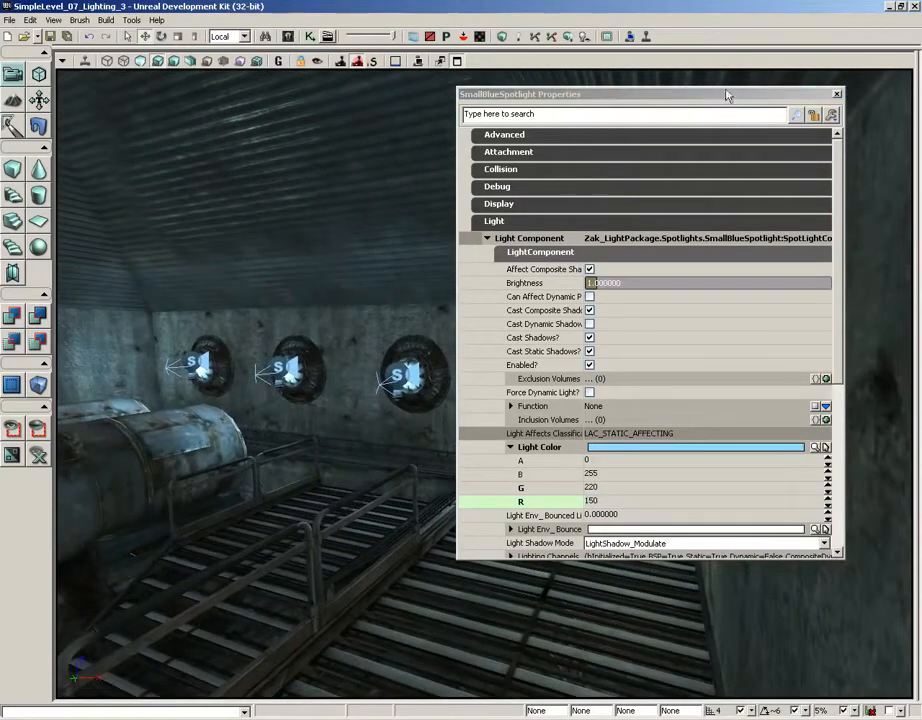
left_click(837, 94)
In the storage room, add a point light at the caged wall lamp above the railed platform and move it just in front of the lamp.
left_click_drag(582, 274, 569, 346)
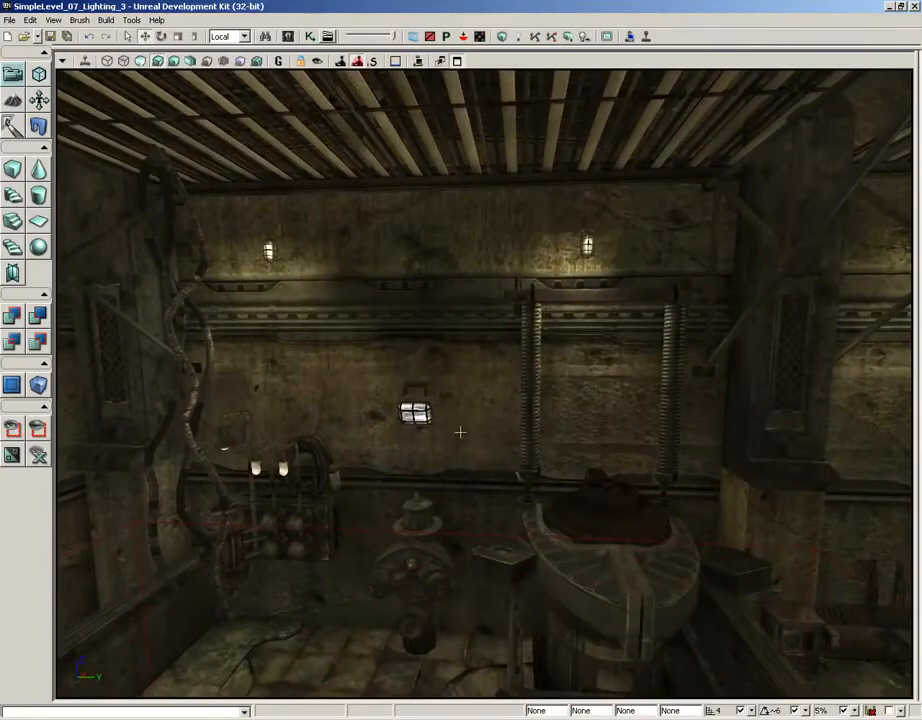
left_click_drag(419, 397, 558, 193)
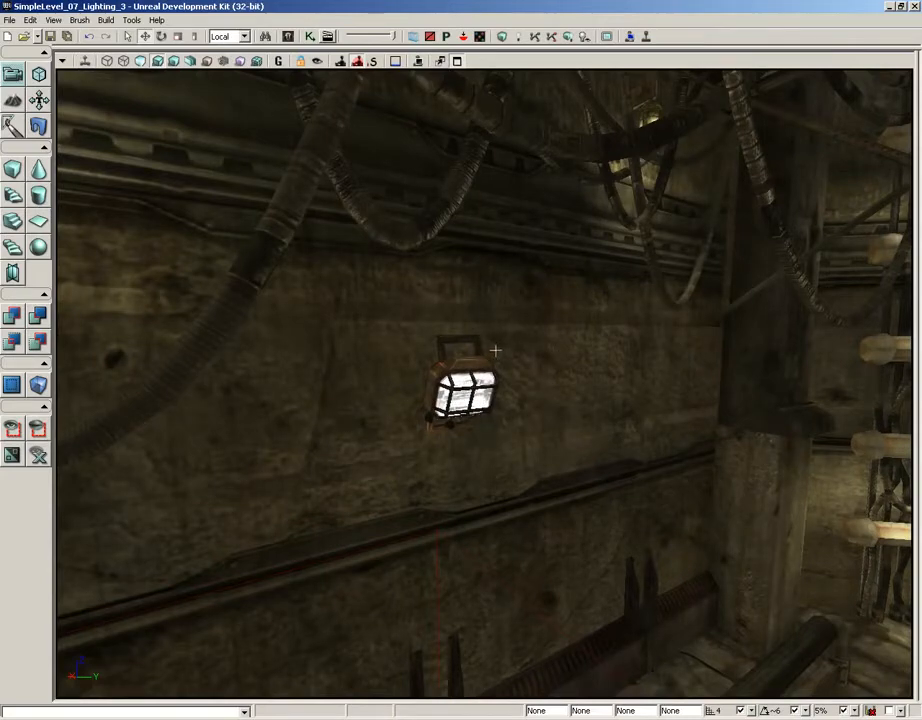
left_click(463, 312)
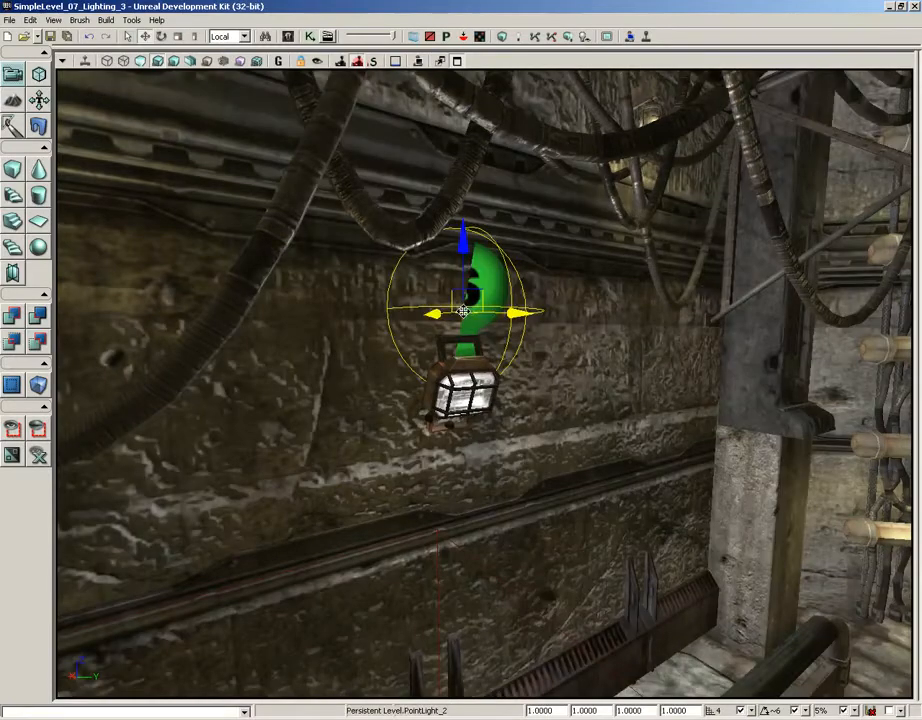
left_click_drag(560, 350, 545, 398)
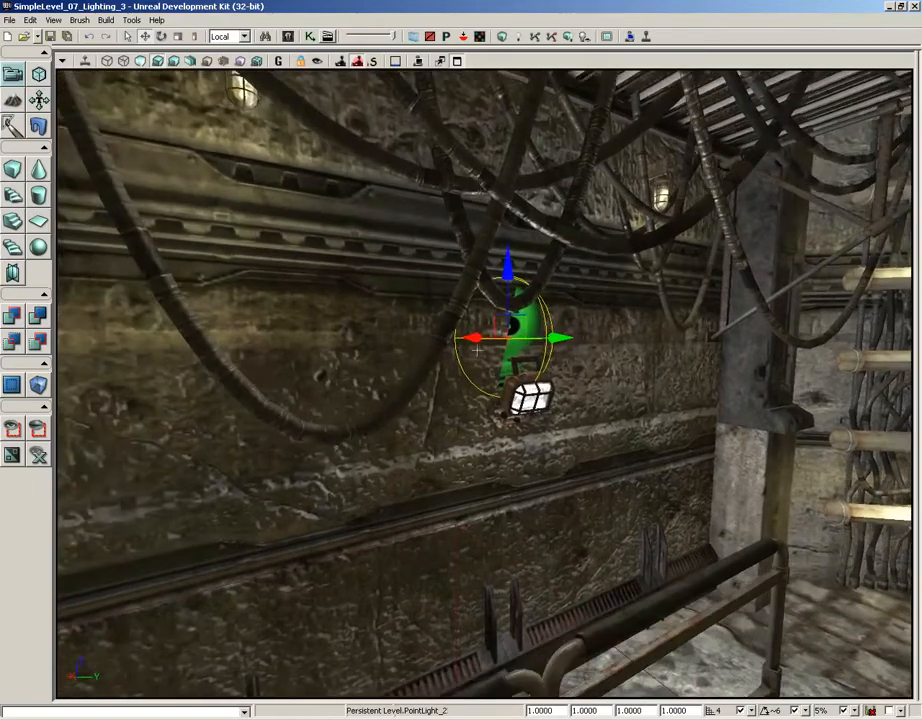
left_click_drag(459, 339, 494, 341)
left_click_drag(546, 262, 546, 288)
left_click_drag(678, 321, 656, 393)
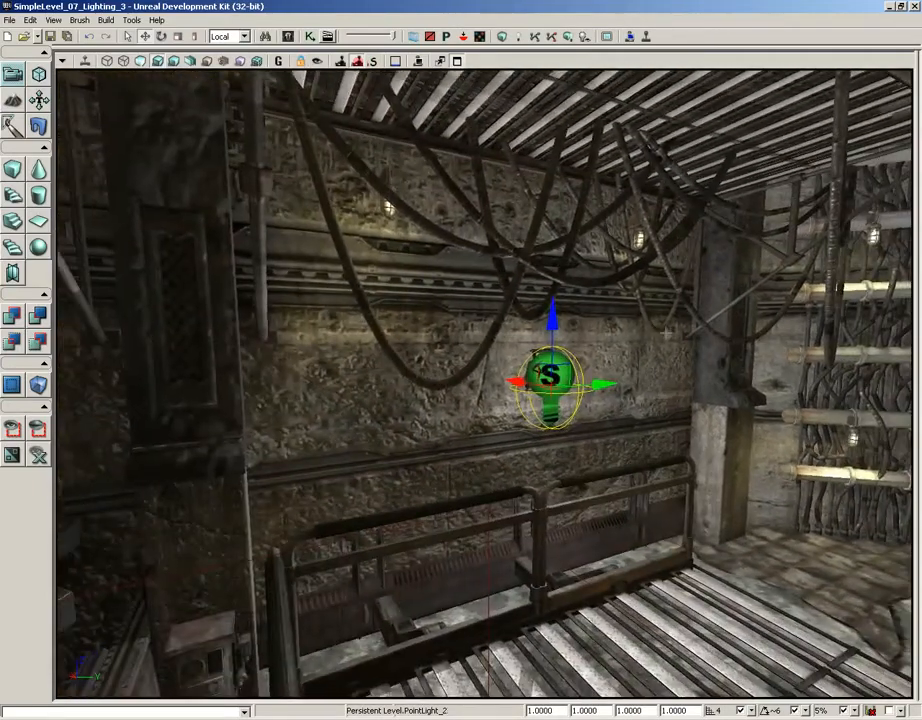
Open the new point light's properties and set its PointLightComponent Radius to 128.
key("F4")
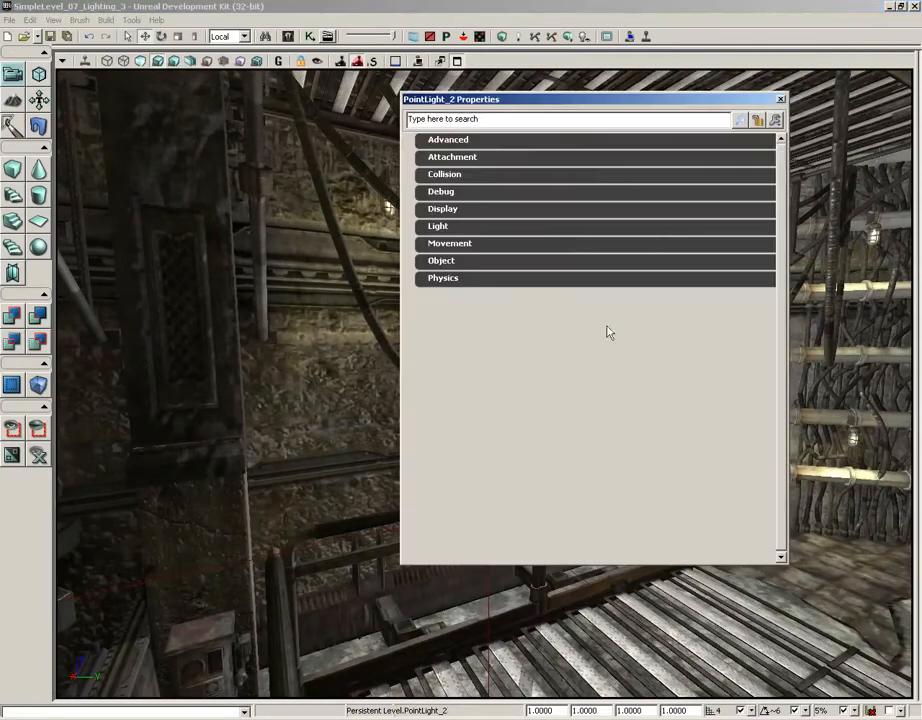
left_click(438, 226)
left_click(431, 243)
left_click(474, 292)
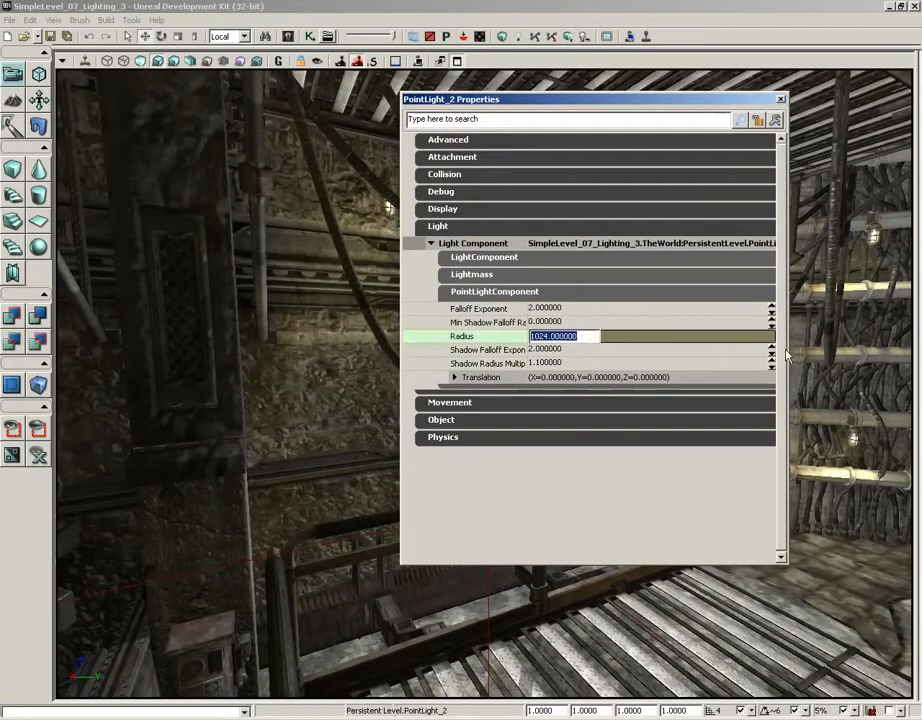
type("128")
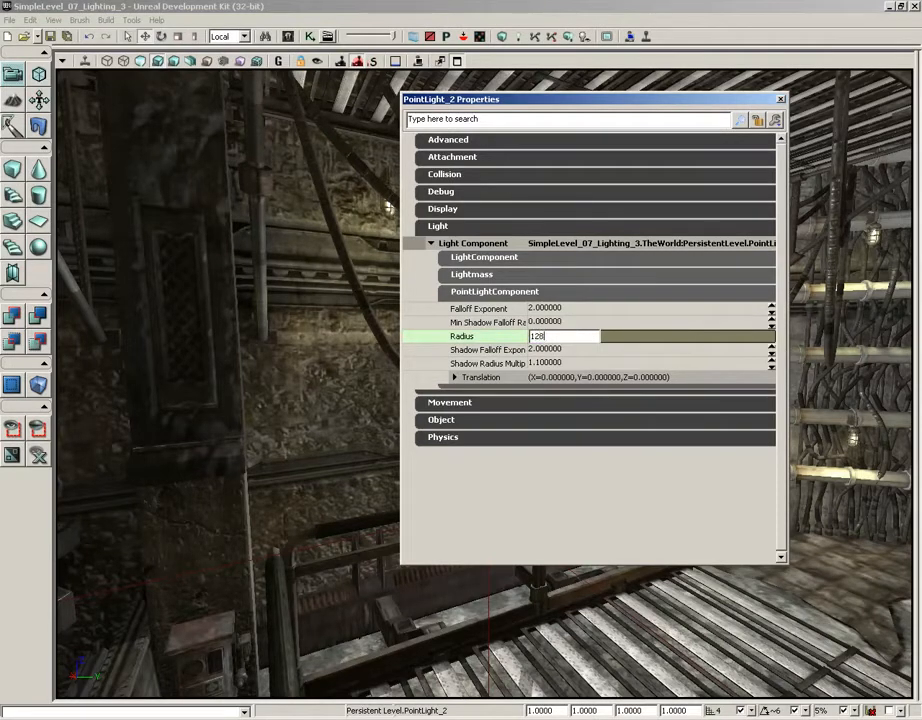
key("Return")
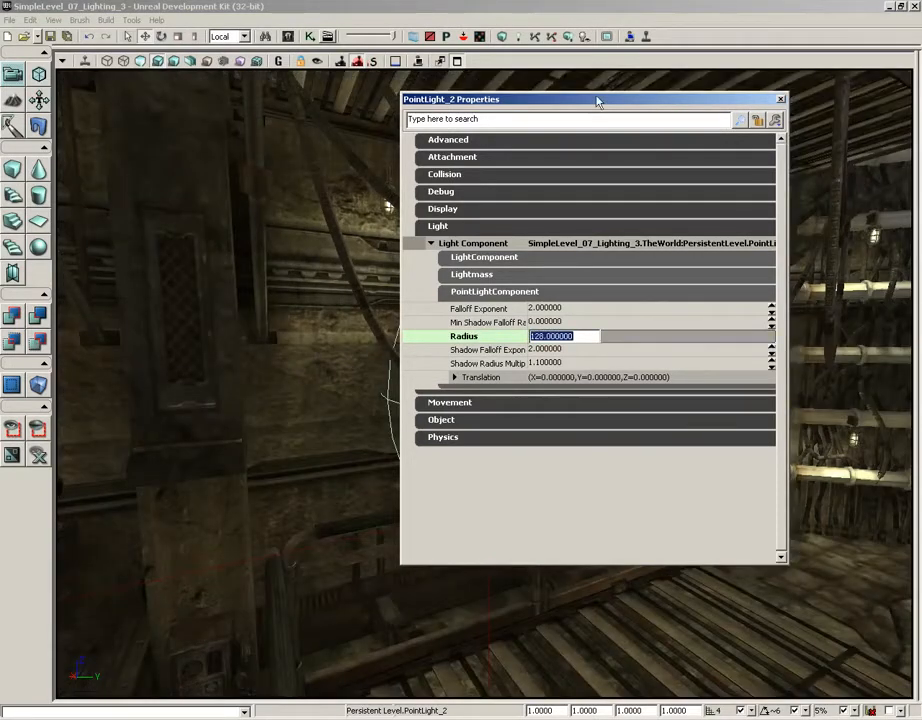
Clear the properties out of the way of the point light and nudge the light slightly toward the wall lamp.
left_click_drag(597, 99, 851, 161)
left_click_drag(393, 280, 422, 304)
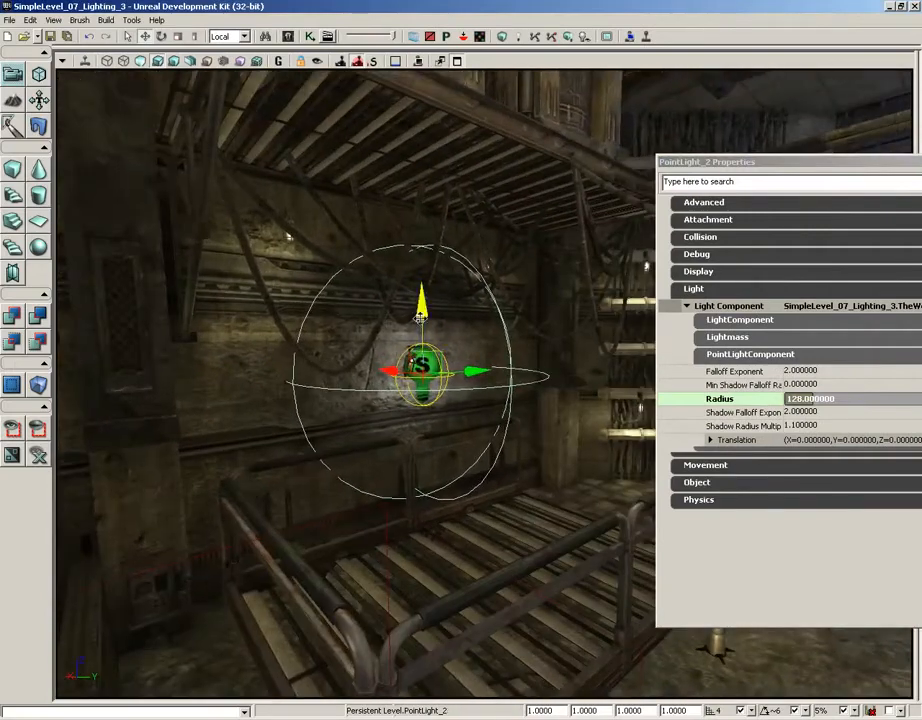
left_click_drag(391, 371, 401, 371)
left_click_drag(340, 349, 301, 366)
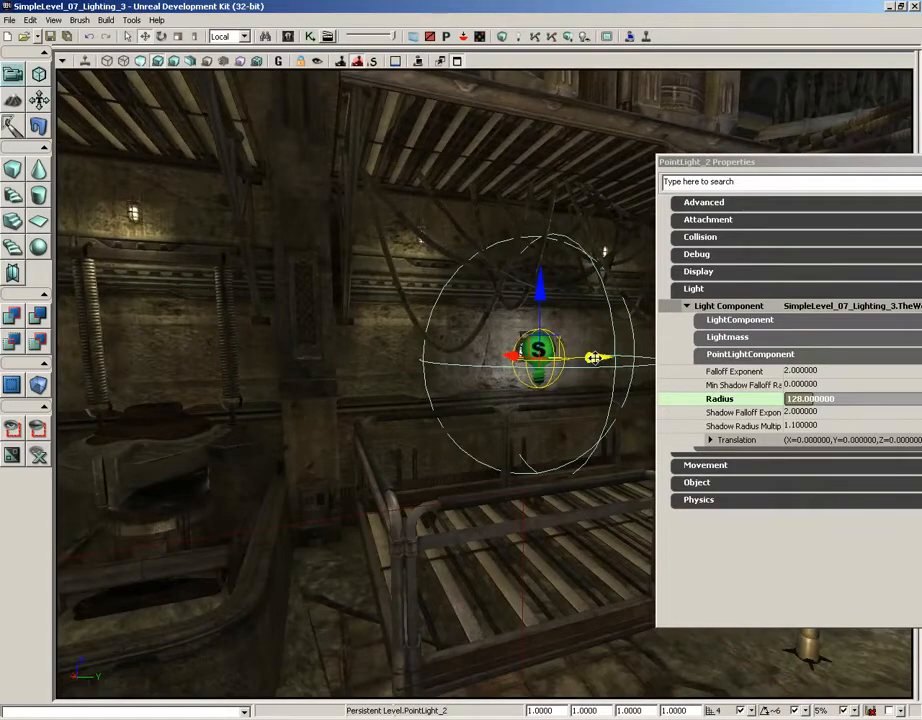
Duplicate the point light along the wall to the second caged lamp beyond the pillar, and close the light's properties.
left_click_drag(594, 358, 380, 358, "alt")
left_click_drag(516, 391, 477, 383)
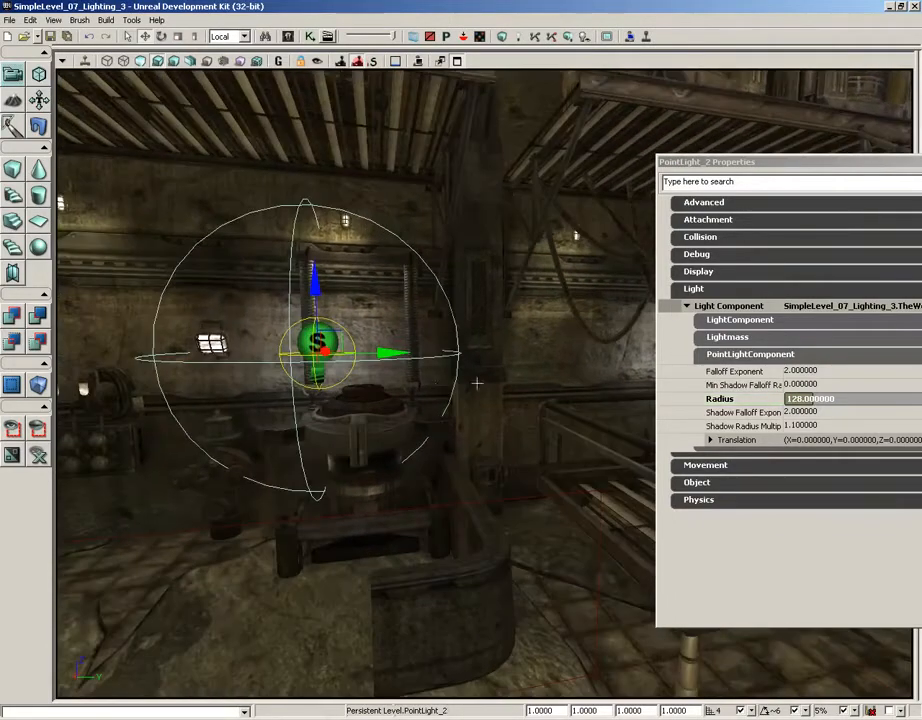
left_click_drag(392, 355, 272, 352)
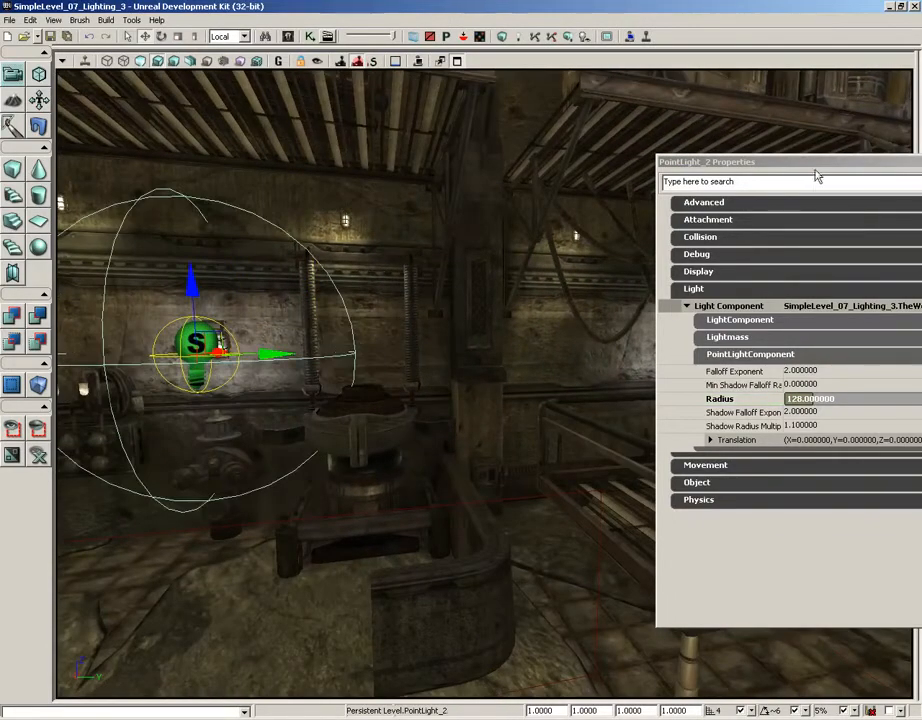
left_click_drag(815, 163, 527, 161)
left_click(754, 160)
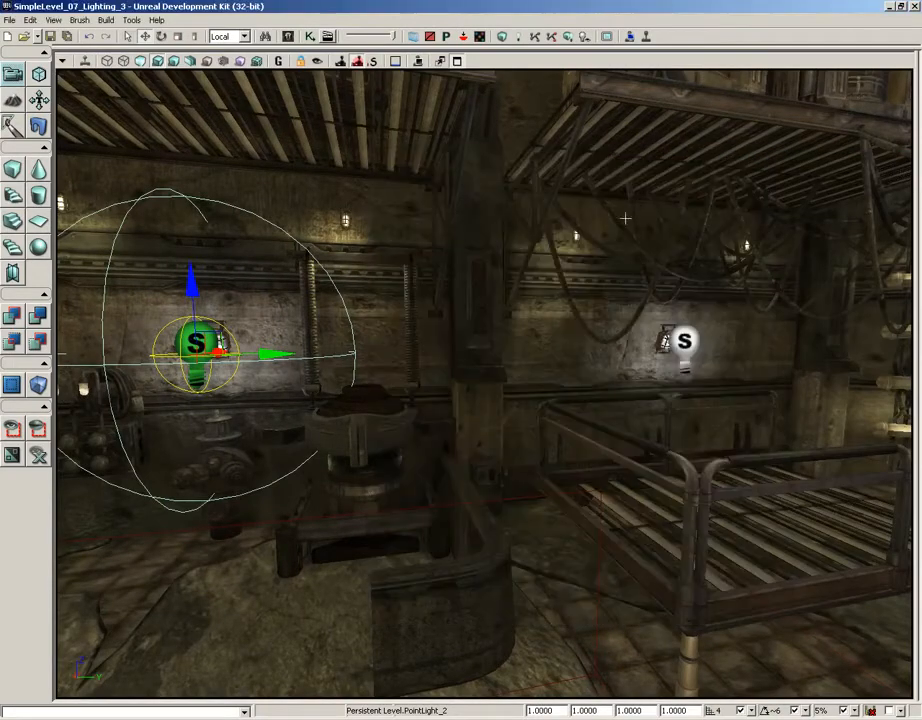
Clear the selection, face the doorway to the blue room, and rebuild the level with its lighting.
left_click(547, 319)
left_click_drag(547, 319, 244, 468)
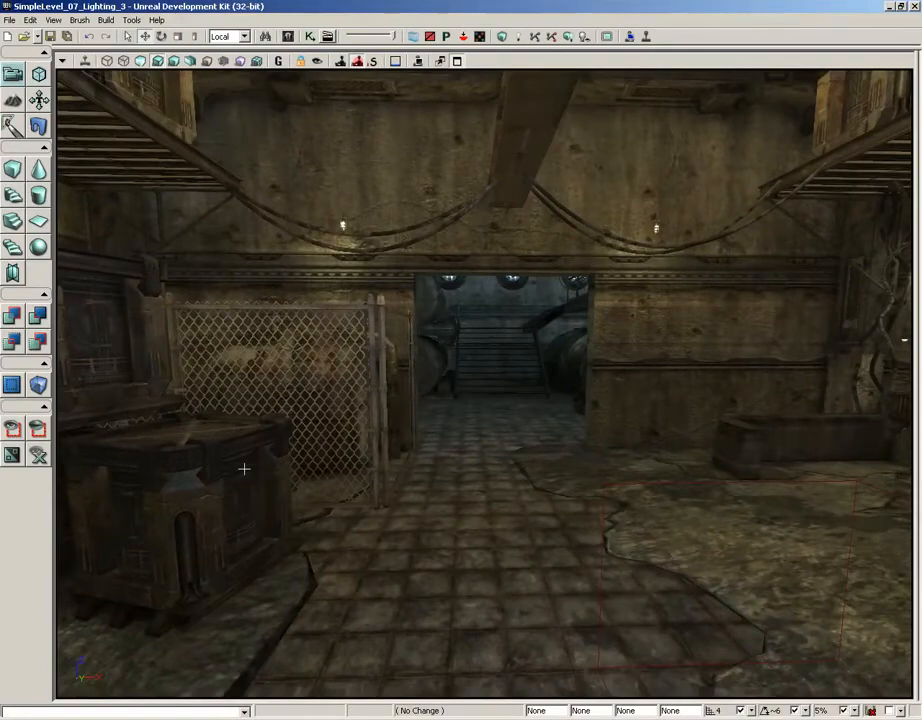
right_click_drag(244, 468, 535, 294)
left_click_drag(535, 294, 536, 334)
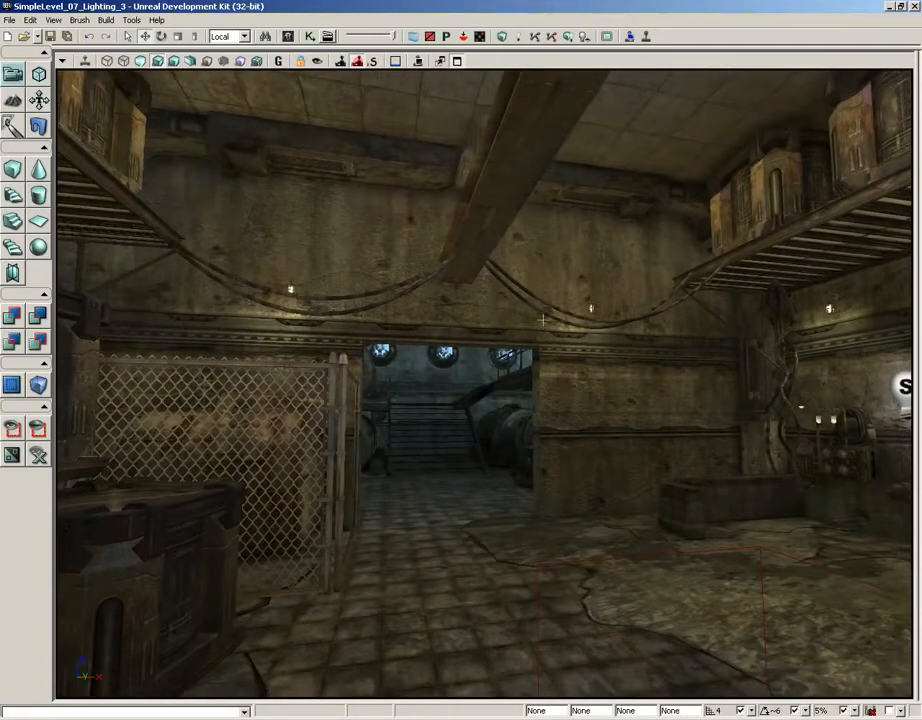
left_click(568, 37)
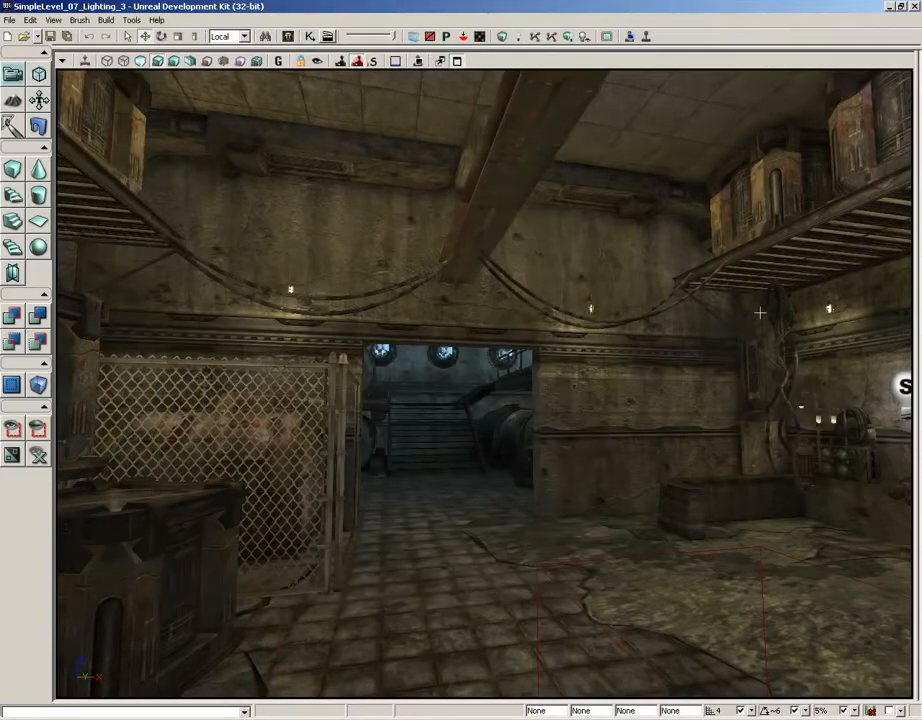
Turn on Game View and examine the rebuilt lighting throughout the storage room and the adjoining blue-lit room.
right_click_drag(634, 521, 729, 508)
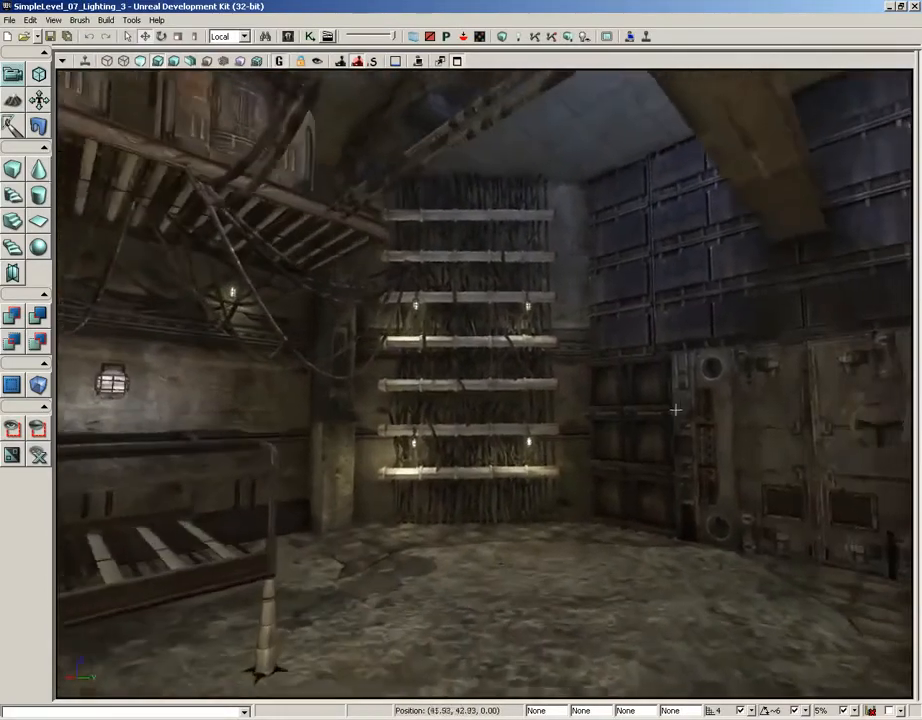
left_click_drag(676, 409, 787, 330)
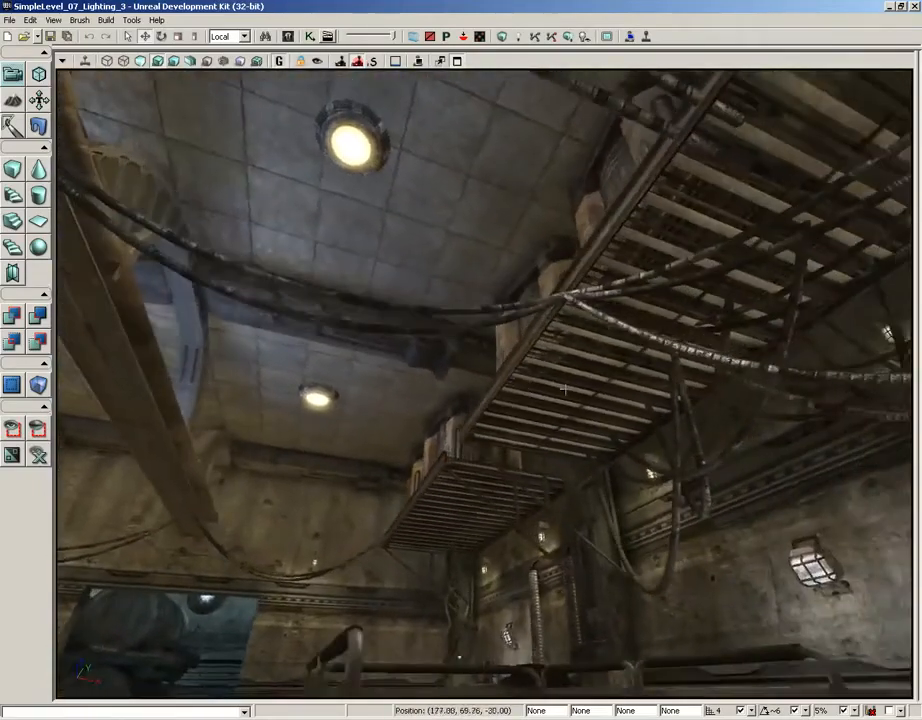
right_click_drag(565, 389, 416, 362)
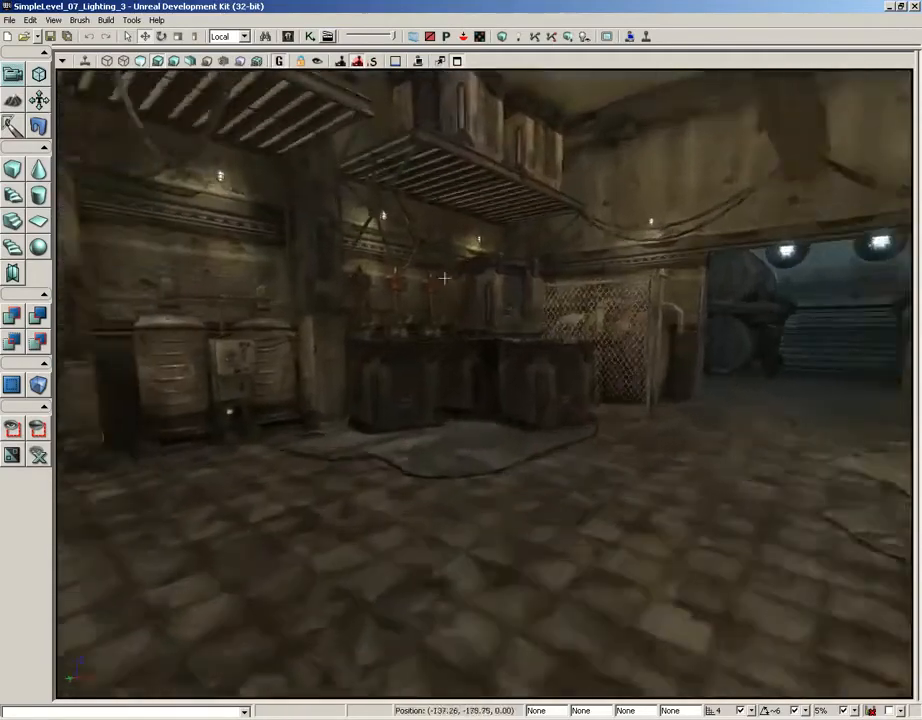
left_click_drag(443, 278, 493, 521)
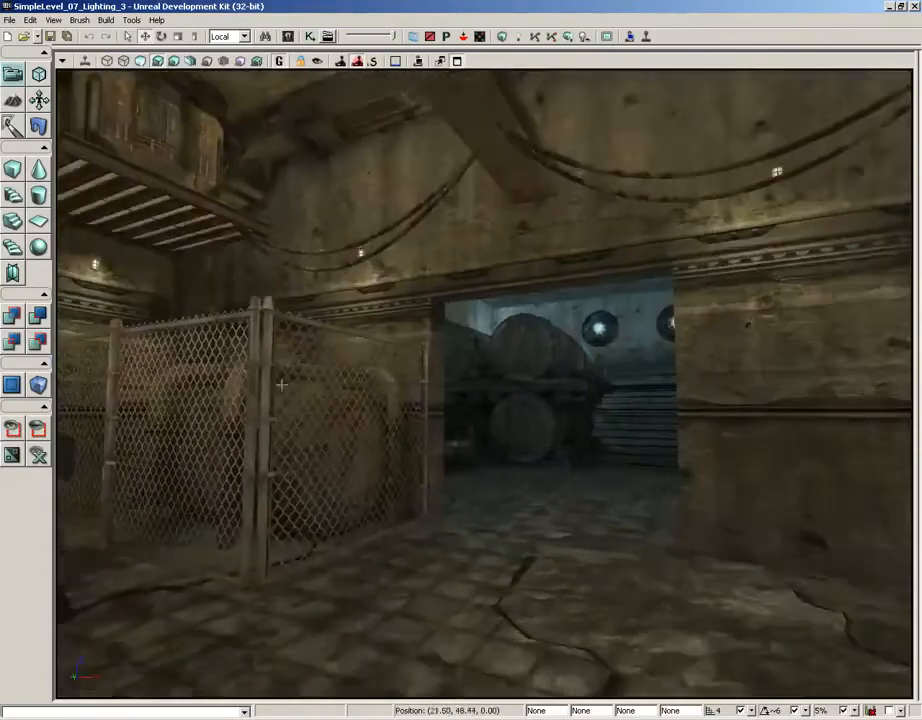
left_click_drag(282, 384, 324, 264)
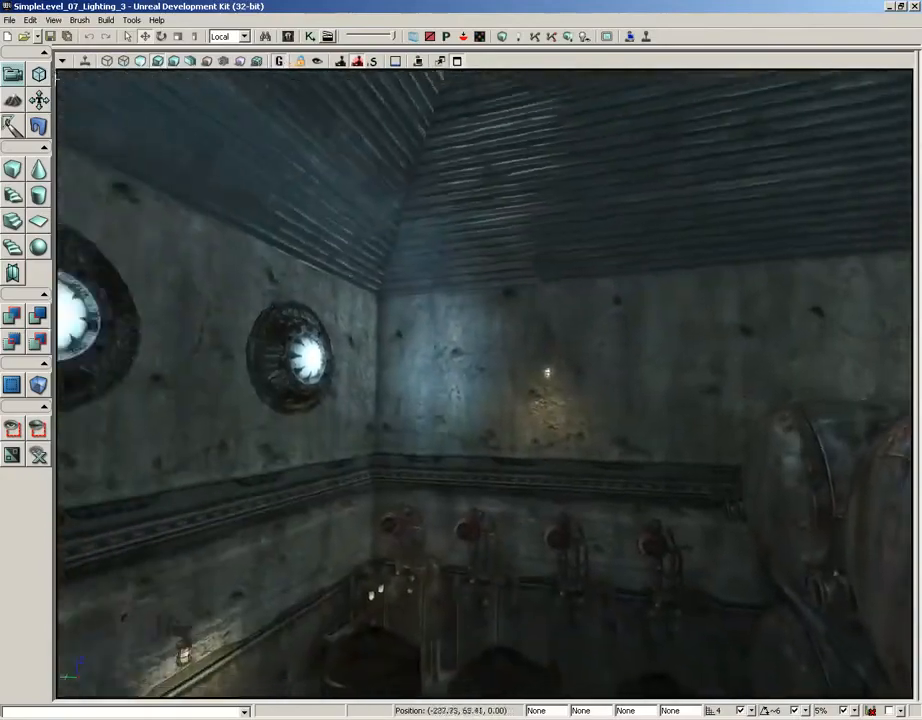
left_click_drag(57, 77, 57, 222)
left_click_drag(484, 384, 450, 240)
left_click_drag(563, 381, 563, 330)
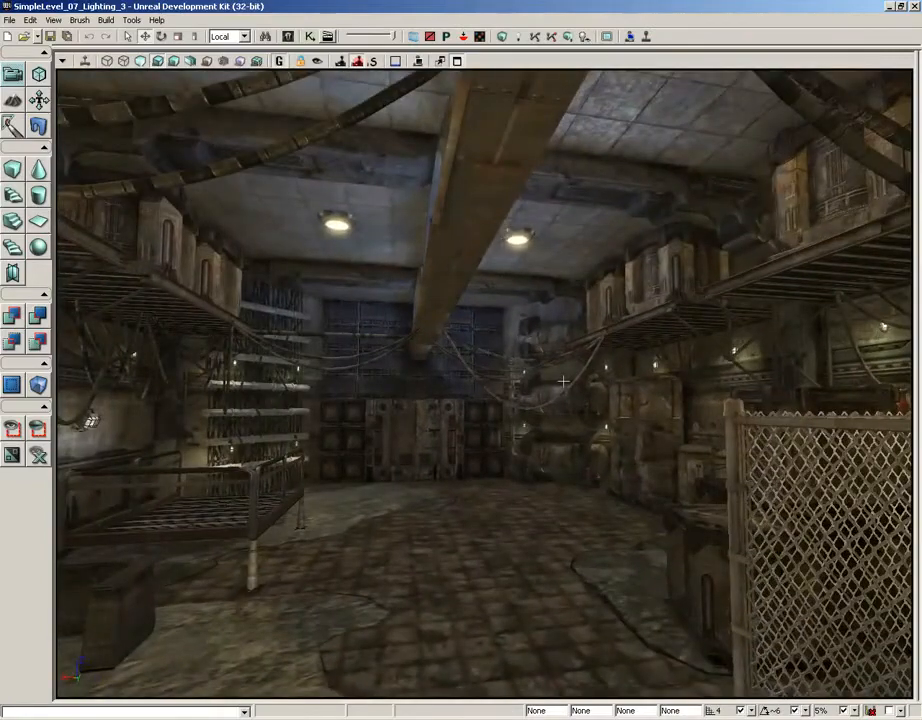